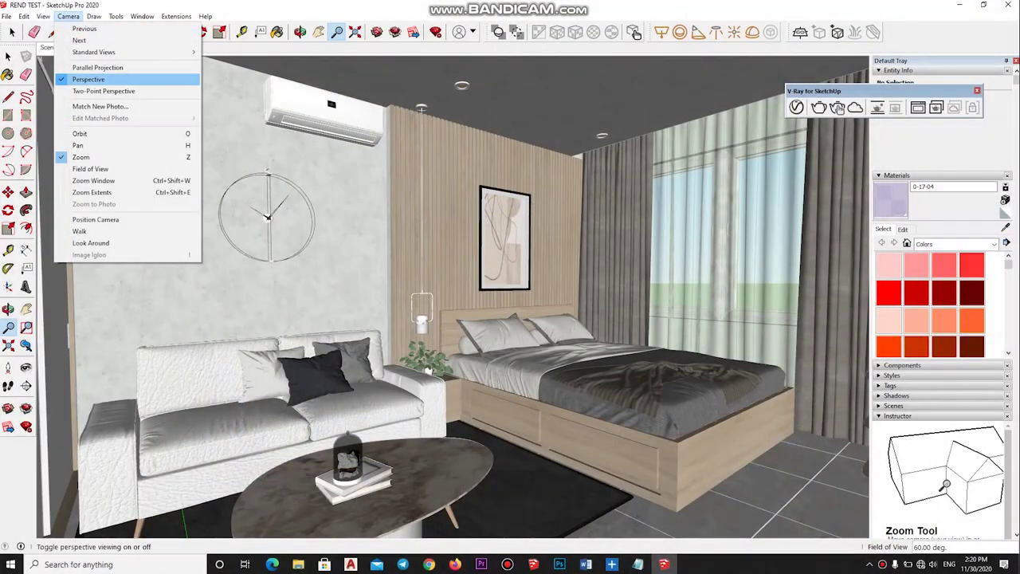
- Switch the camera to two-point perspective and update Scene 1 to this view
click(104, 91)
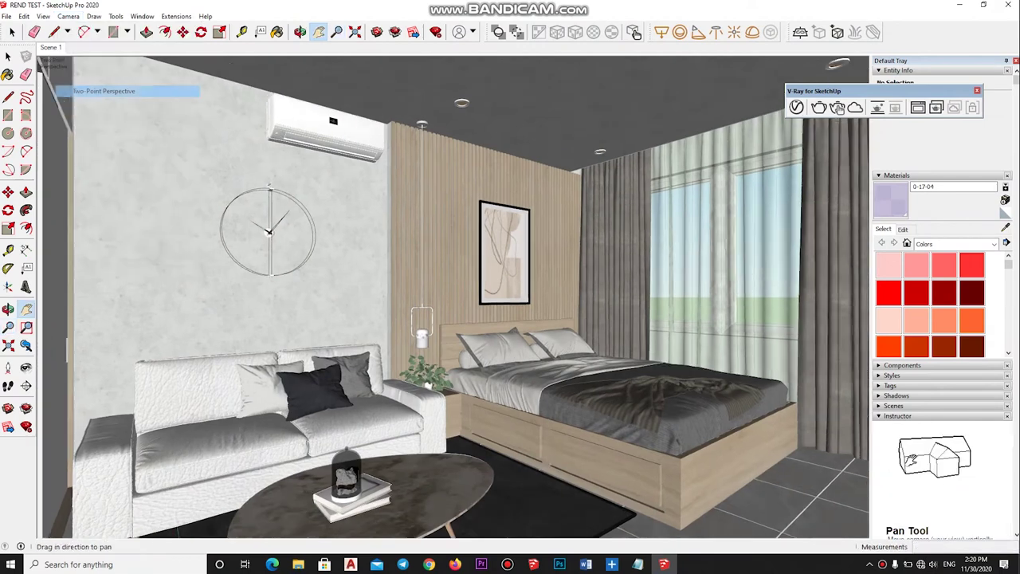
right_click(51, 48)
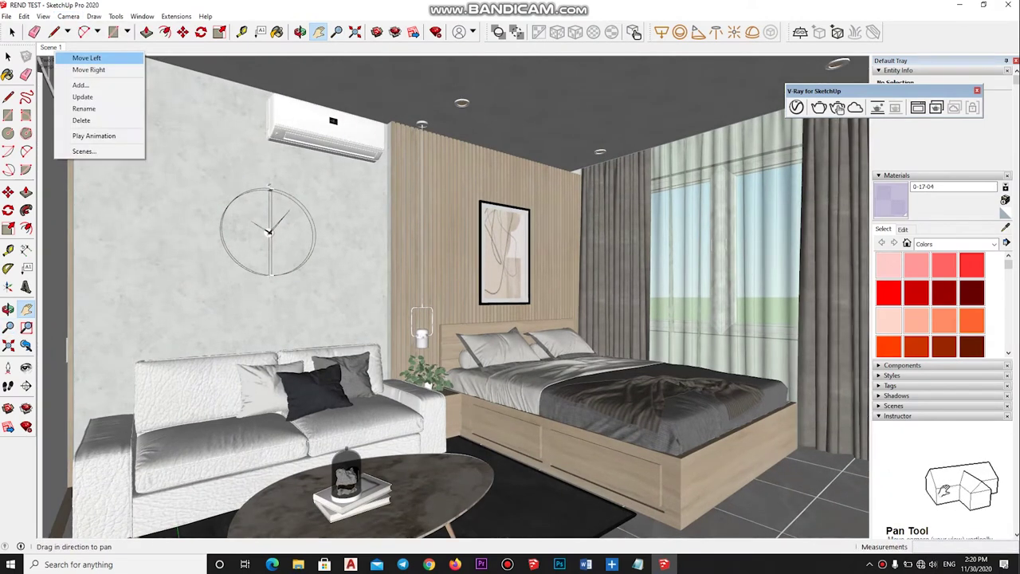
click(83, 96)
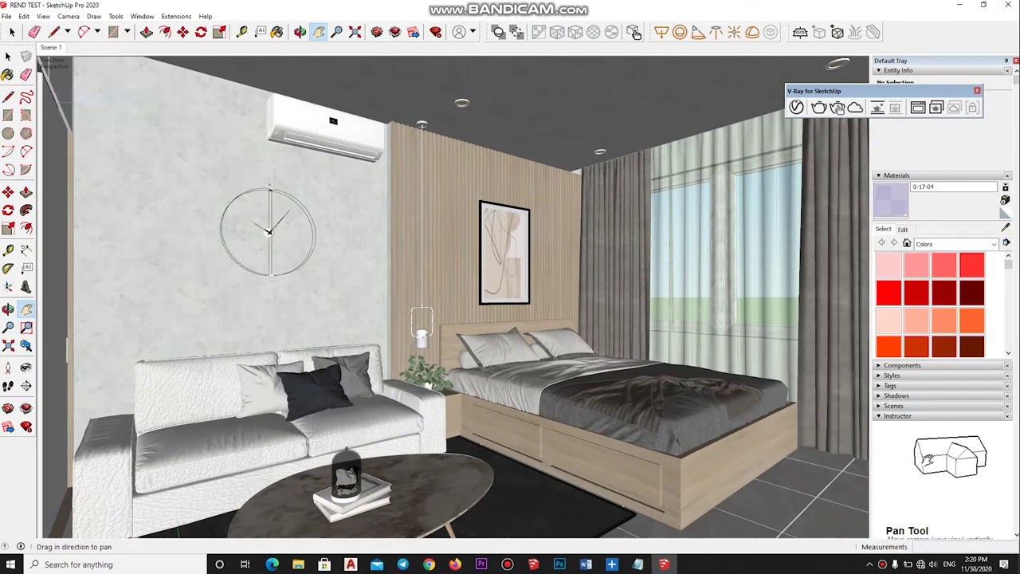
- Frame the sofa, coffee table and bed, open the V-Ray asset editor and start an interactive render
middle_drag(446, 318, 525, 275)
click(796, 107)
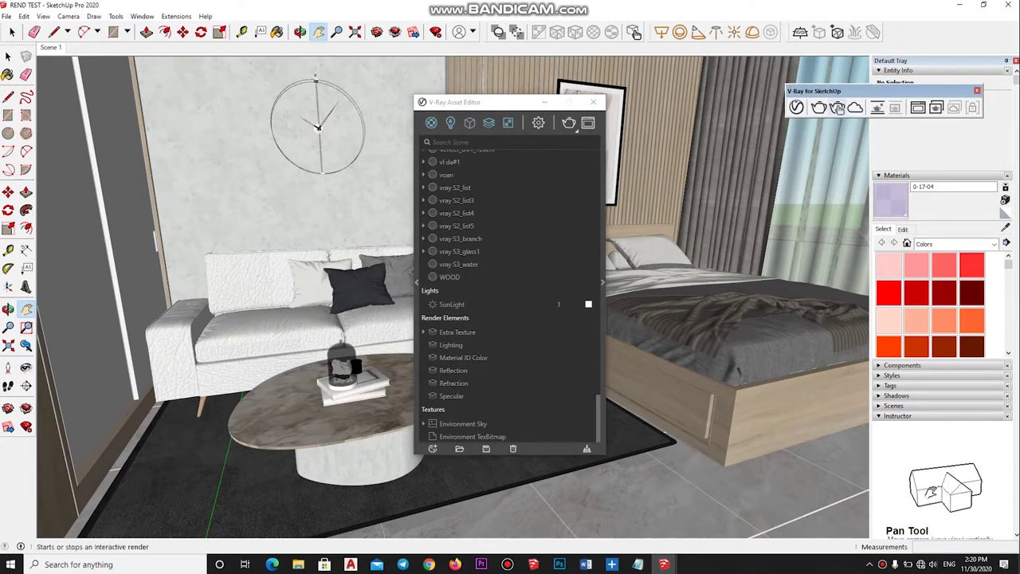
click(819, 107)
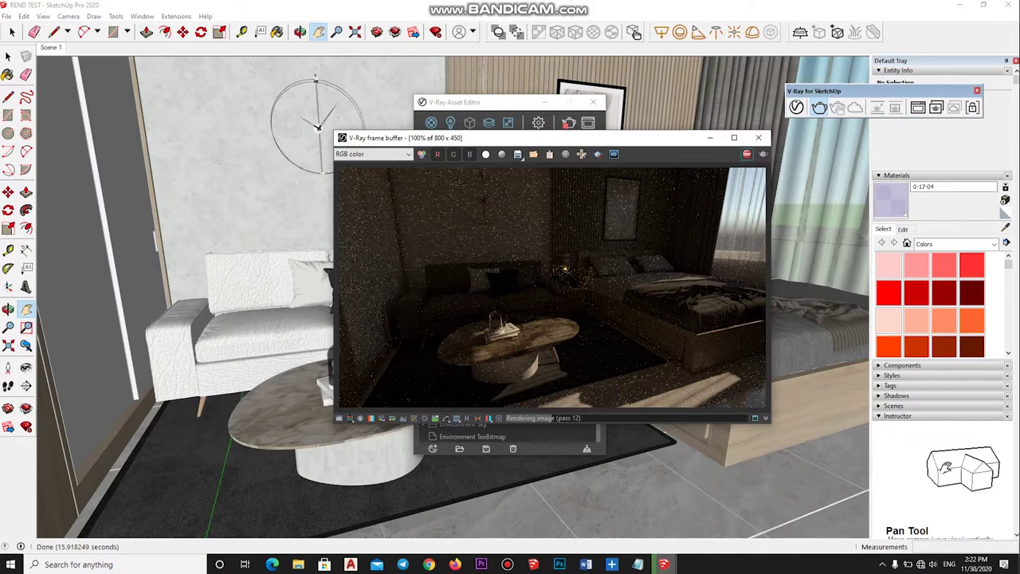
- Stop the interactive V-Ray render once the first grainy 800 x 450 preview is done
click(747, 154)
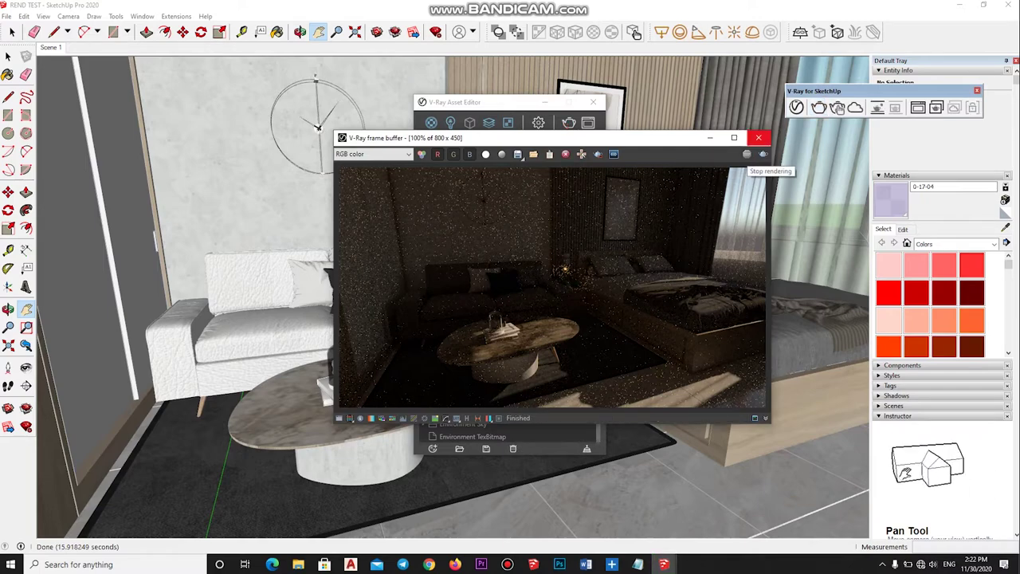
- Close the render window and sample the [0018_Brown]1 material into the asset editor
click(761, 138)
drag(478, 102, 340, 90)
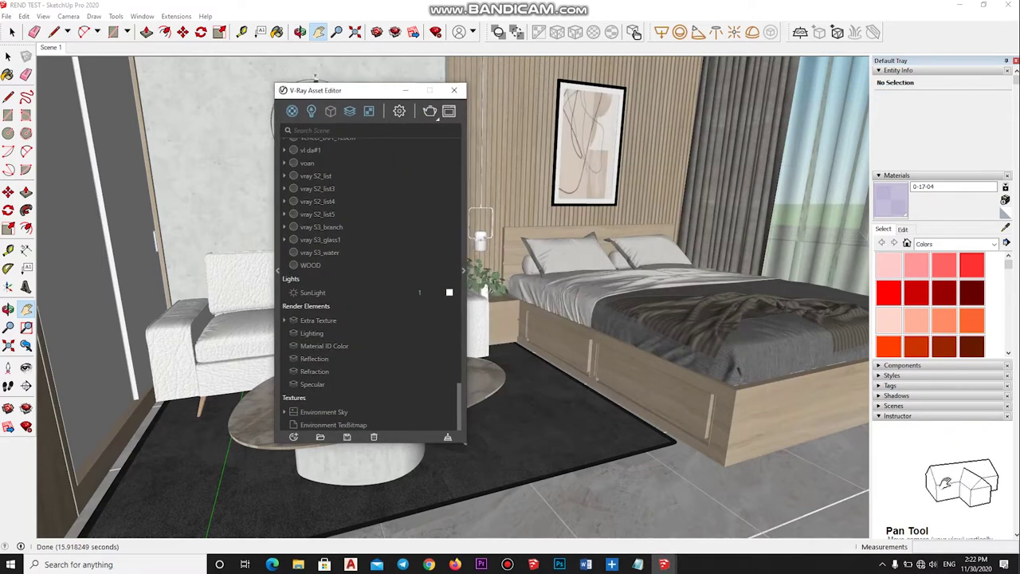
click(8, 56)
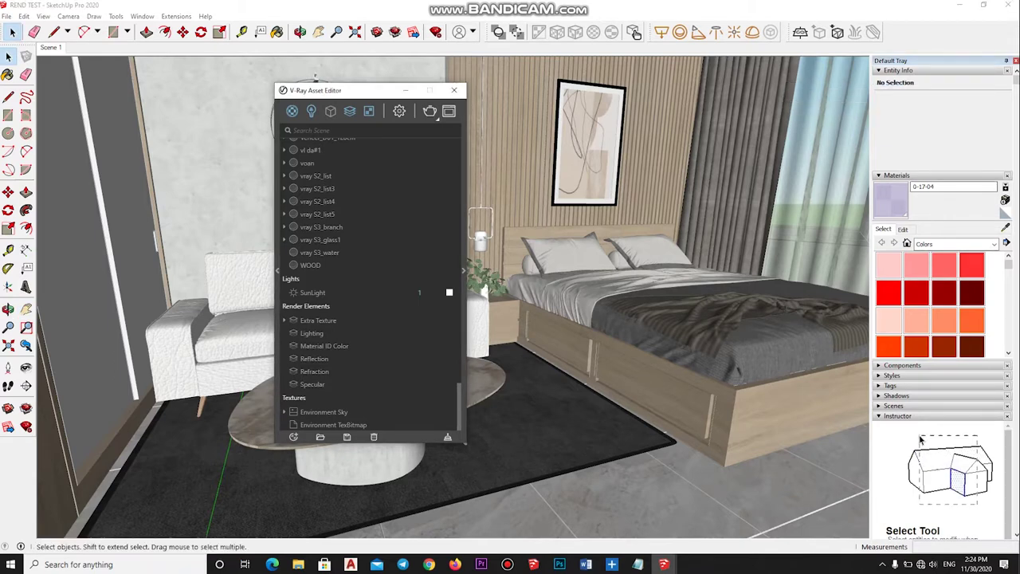
click(1004, 227)
click(510, 478)
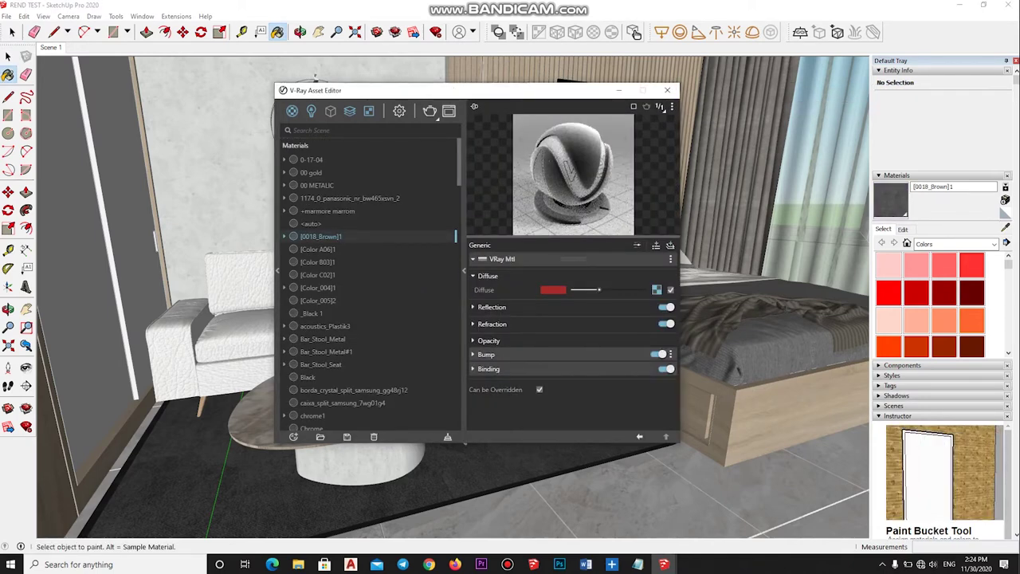
- Expand [0018_Brown]1's reflection and refraction settings, then sample the Color L02 material
click(492, 306)
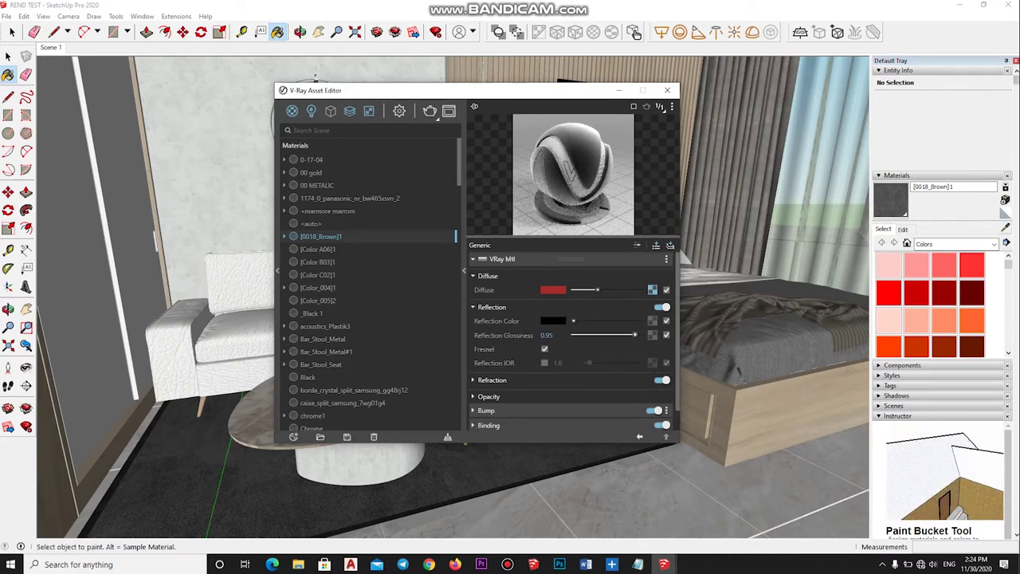
key(alt)
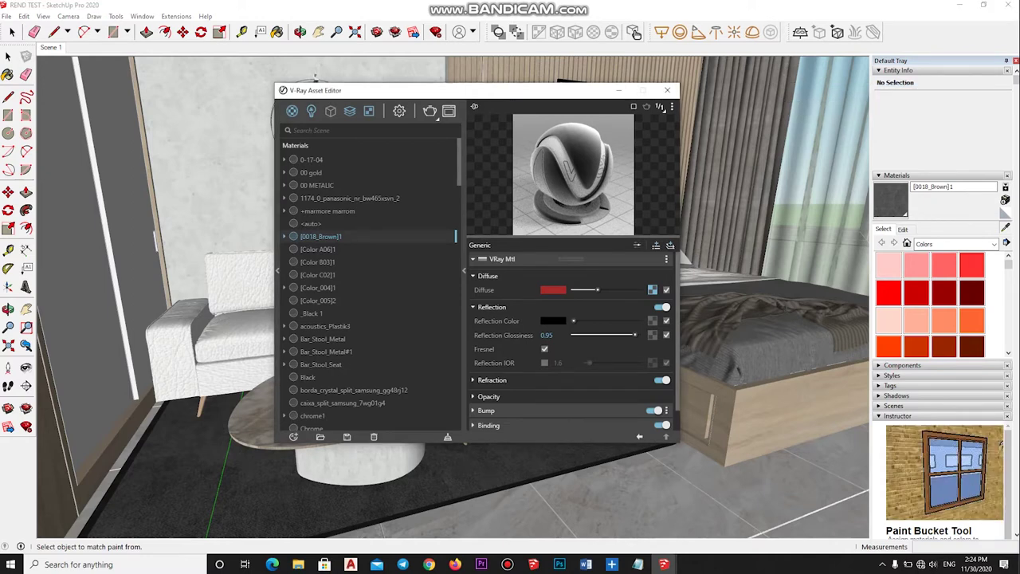
click(491, 379)
scroll(569, 342, down, 2)
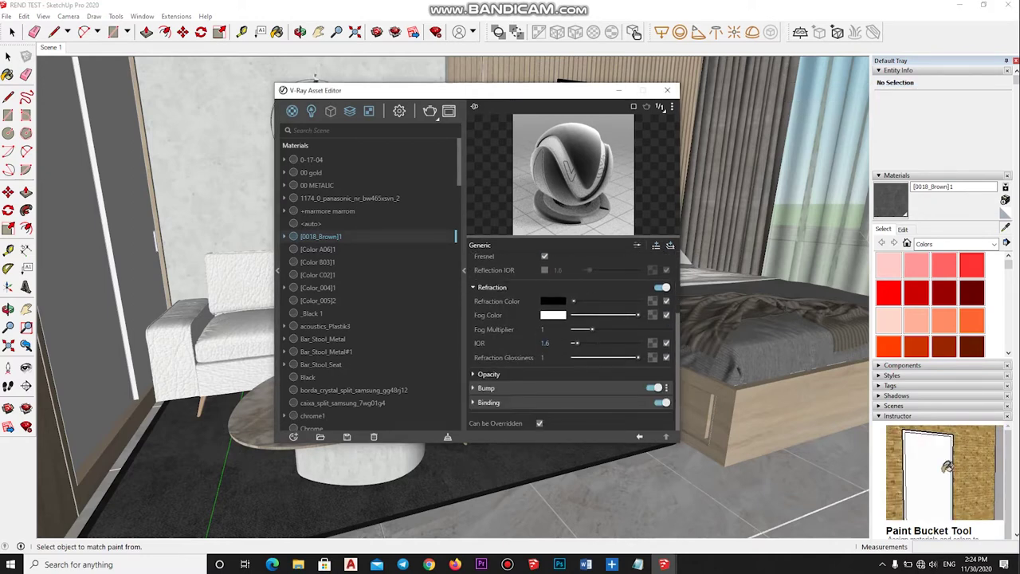
key(alt+Tab)
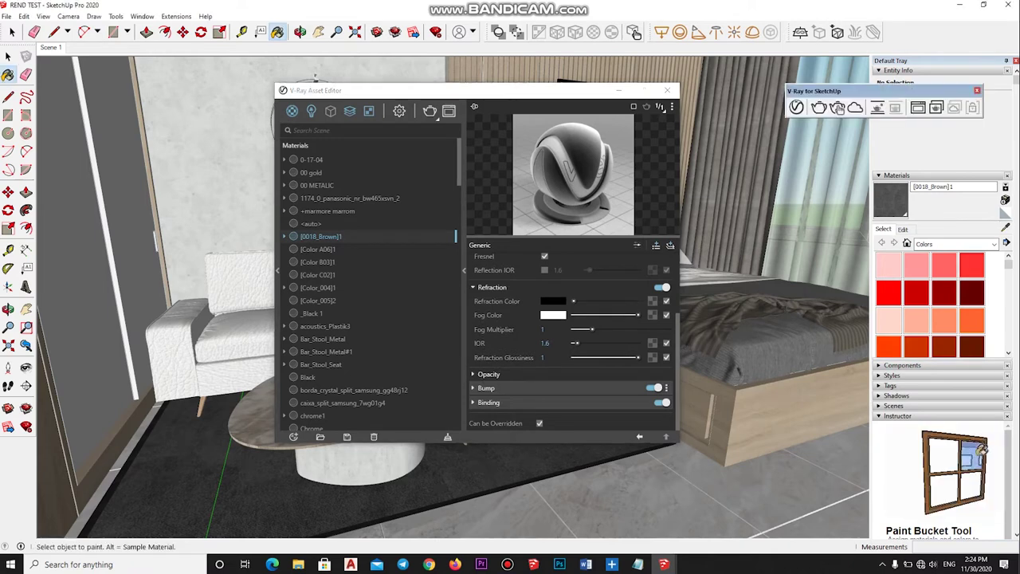
click(889, 318)
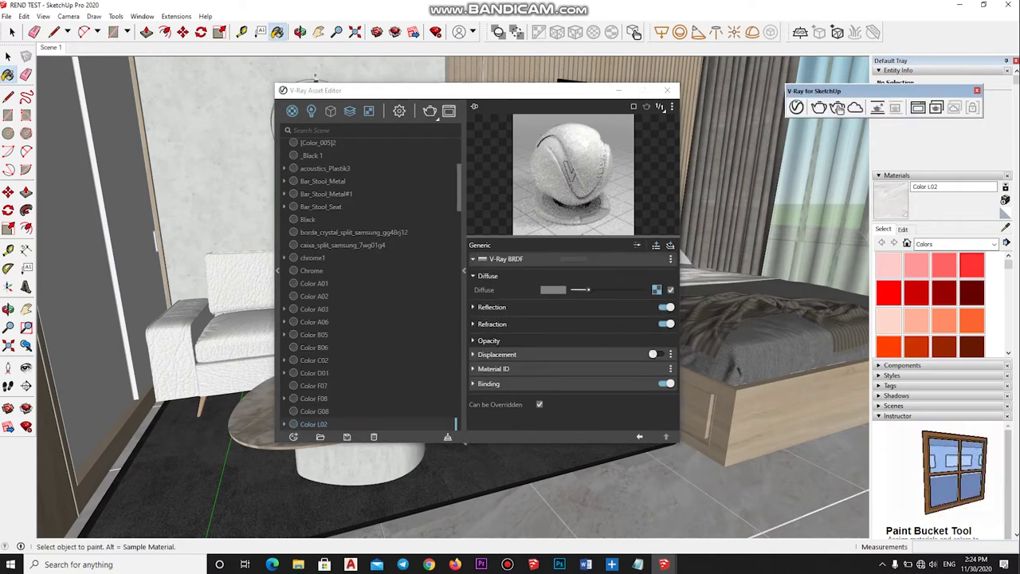
- Expand and review Color L02's reflection settings, including its glossiness
click(473, 307)
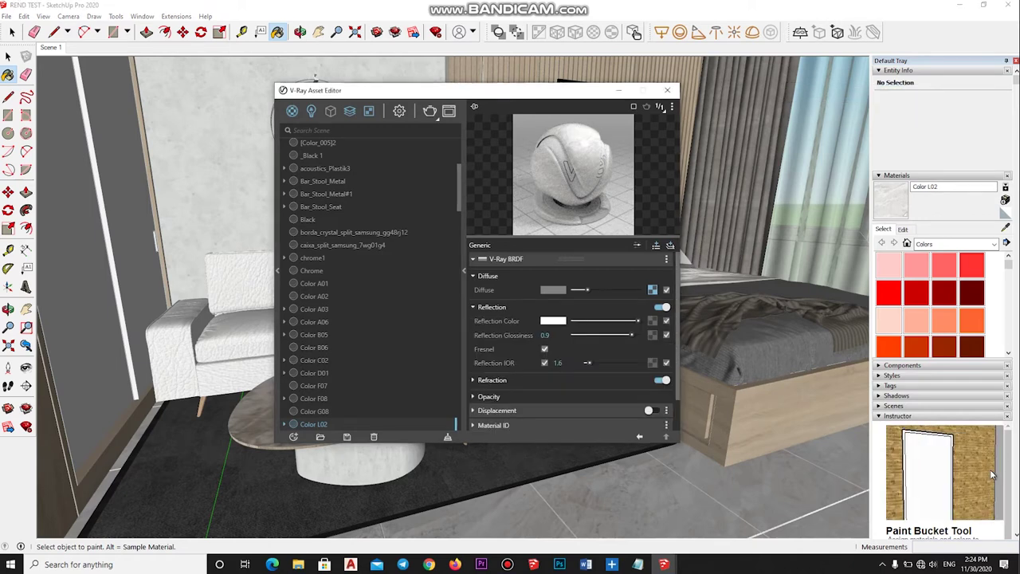
key(shift)
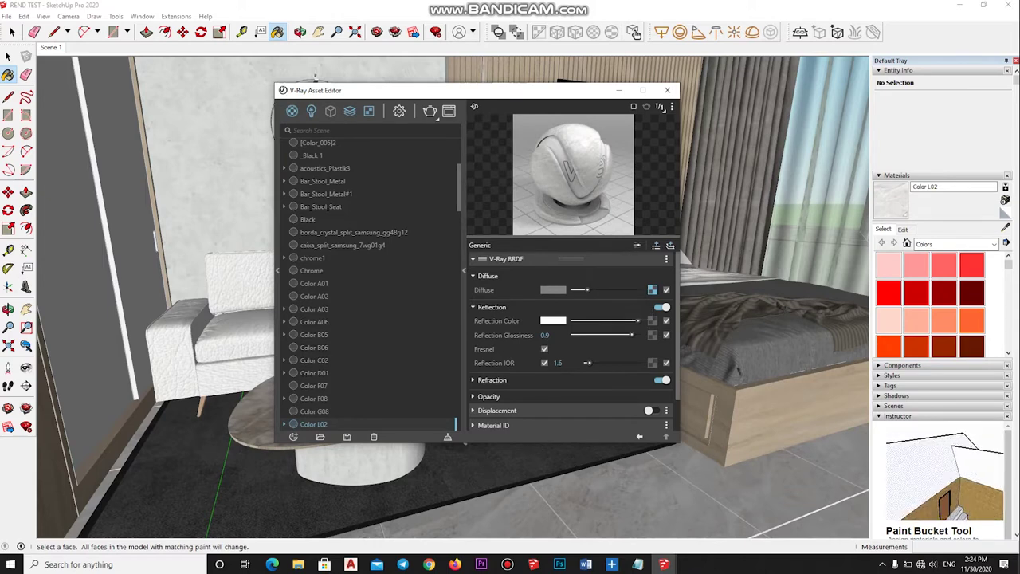
scroll(571, 340, down, 1)
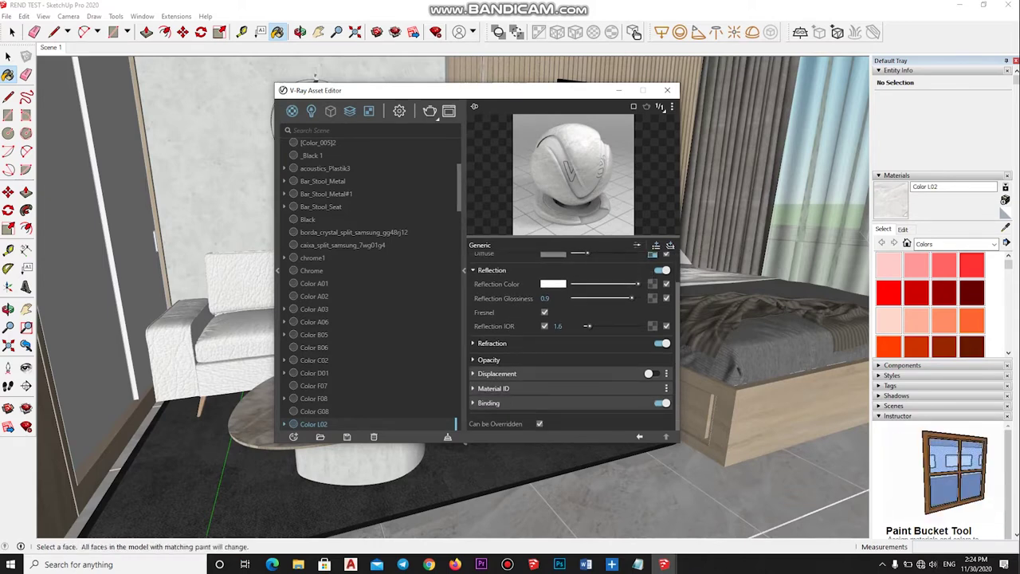
scroll(571, 340, up, 1)
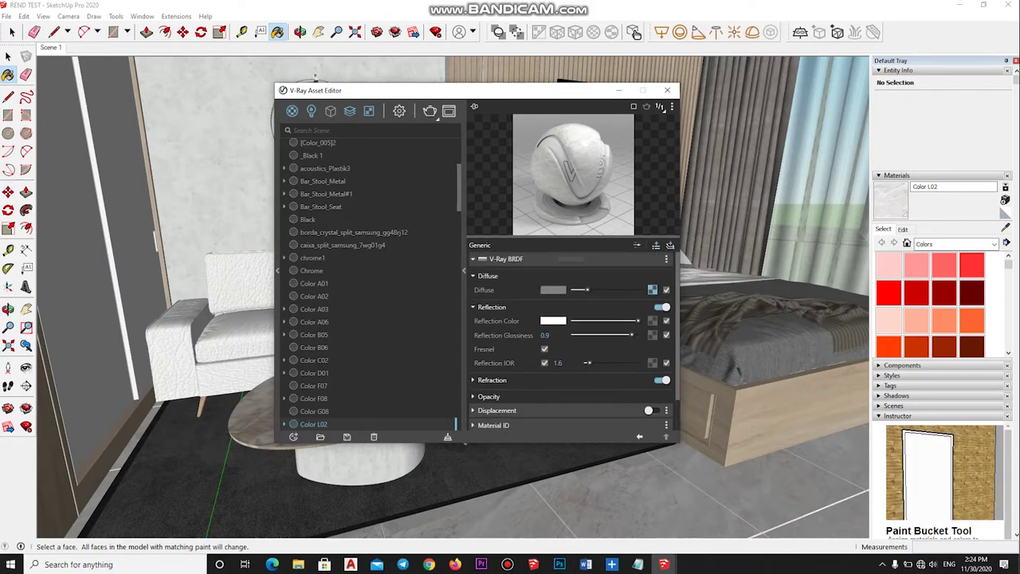
scroll(571, 340, down, 1)
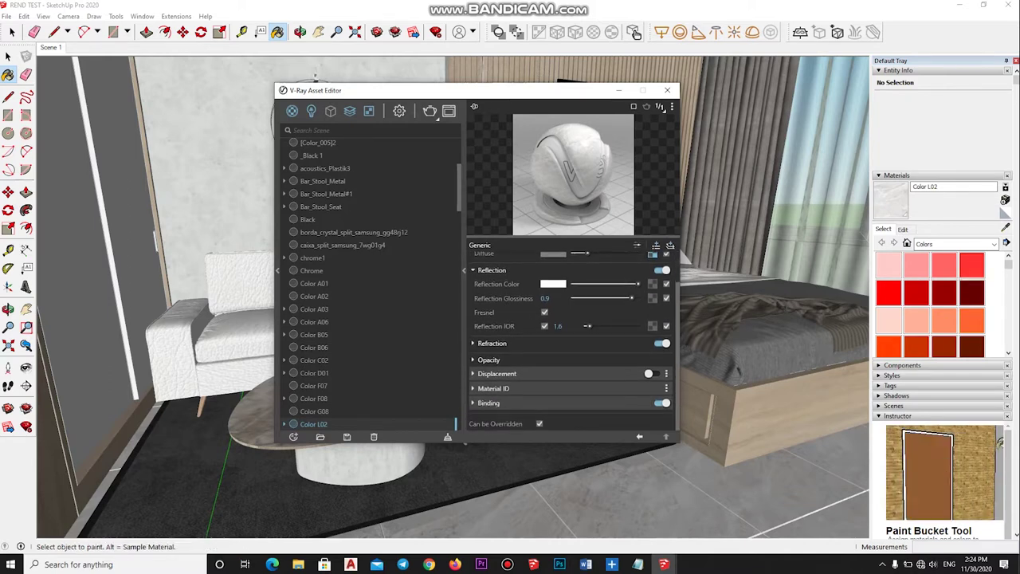
scroll(571, 340, up, 1)
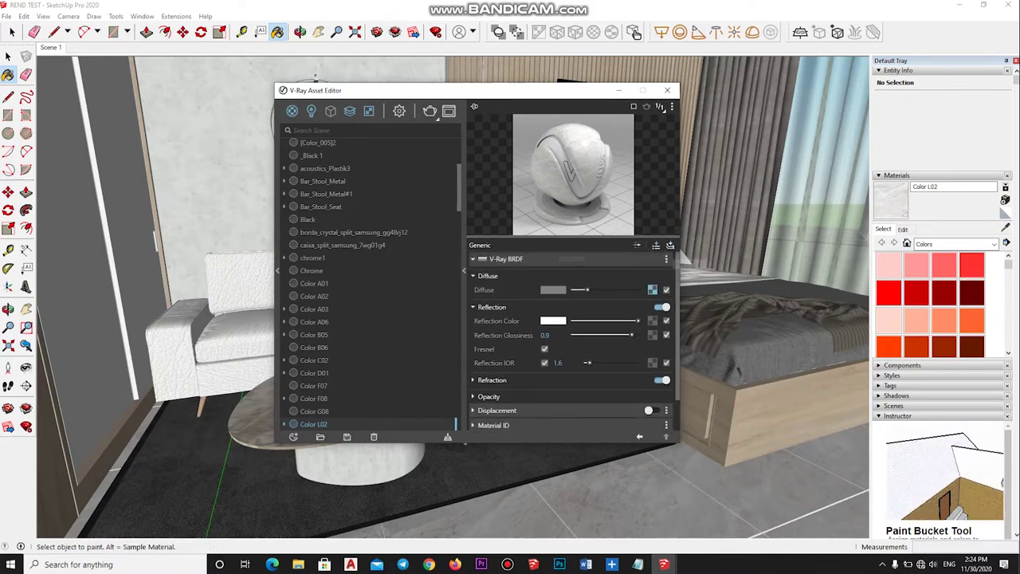
- Add a Bump attribute to Color L02 and lower its amount to 0.09
click(670, 245)
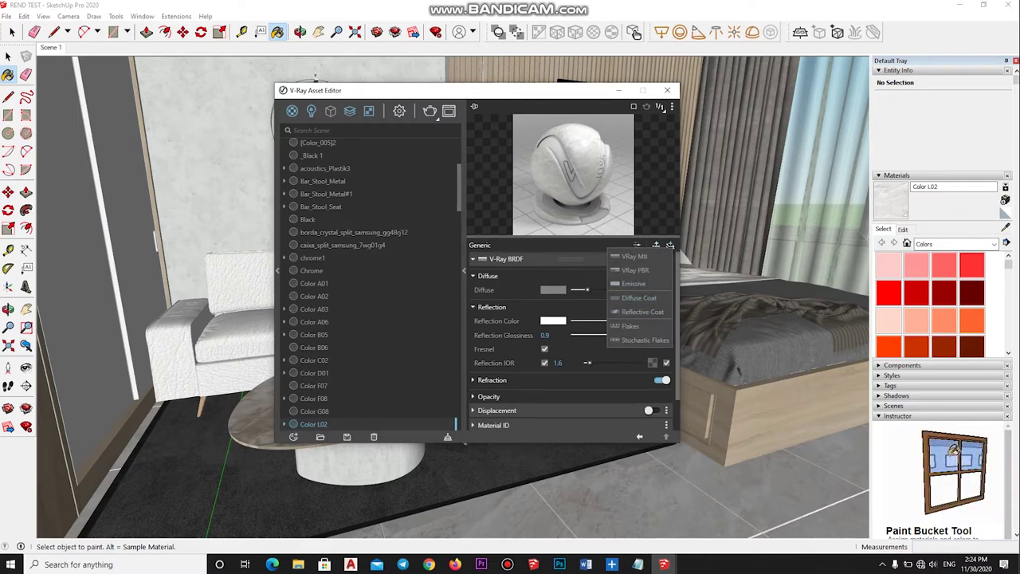
click(656, 245)
click(633, 275)
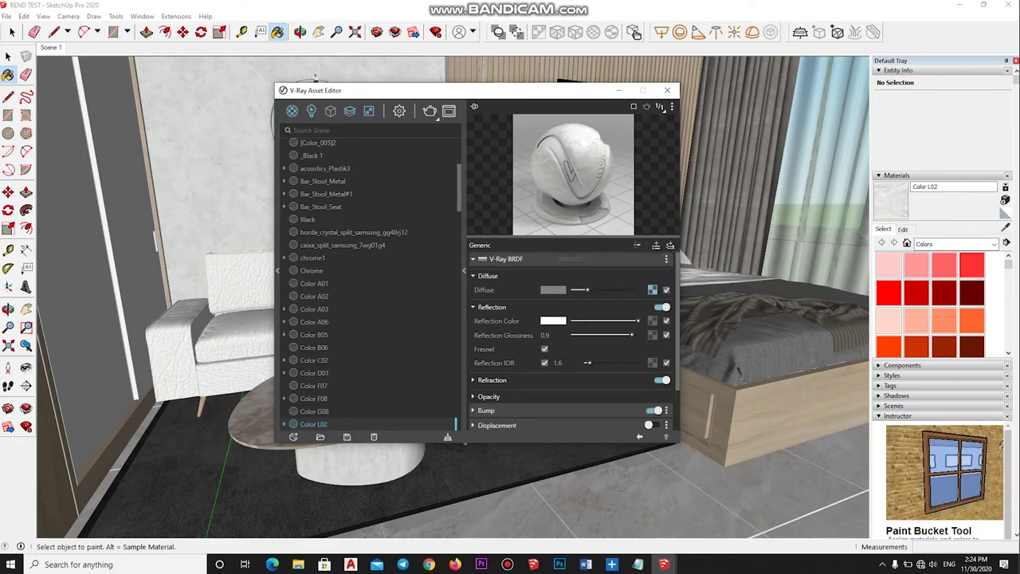
click(472, 409)
scroll(571, 359, down, 2)
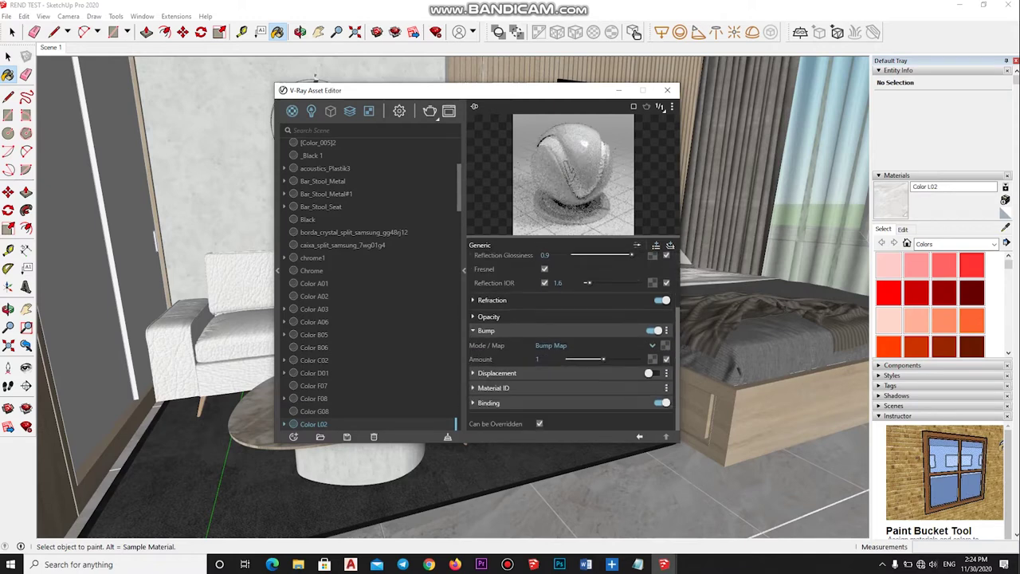
drag(603, 358, 569, 358)
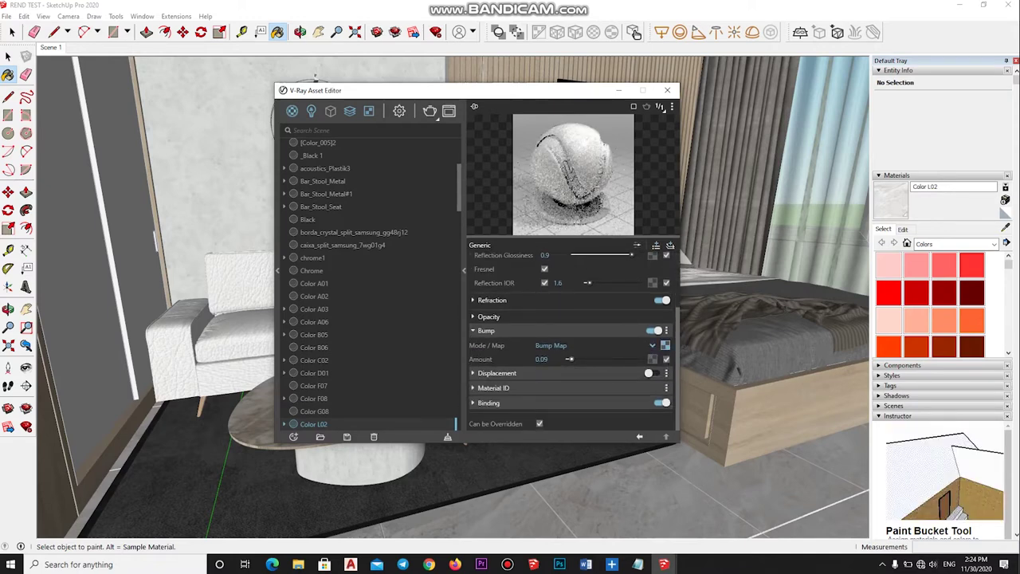
click(837, 107)
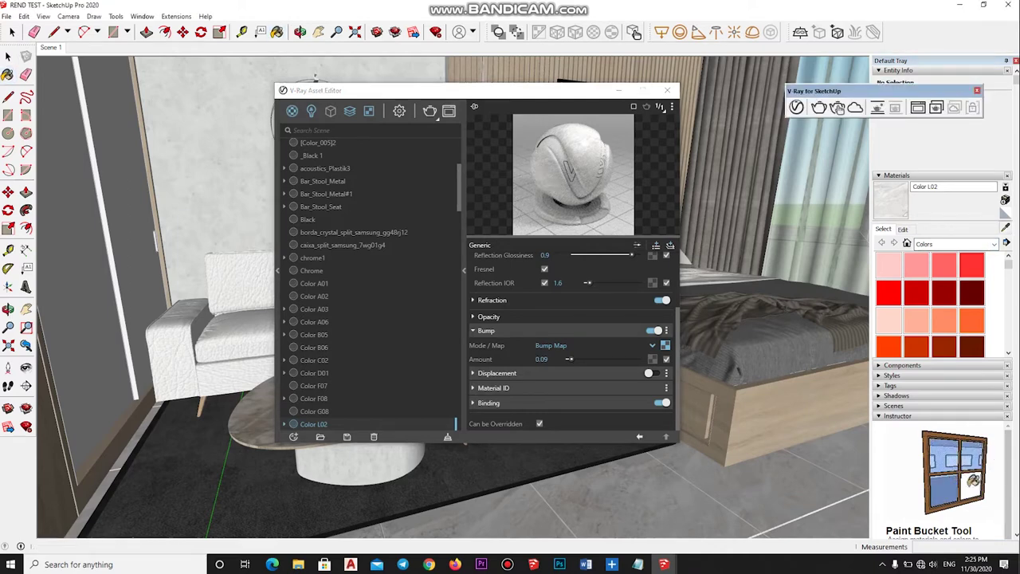
click(313, 308)
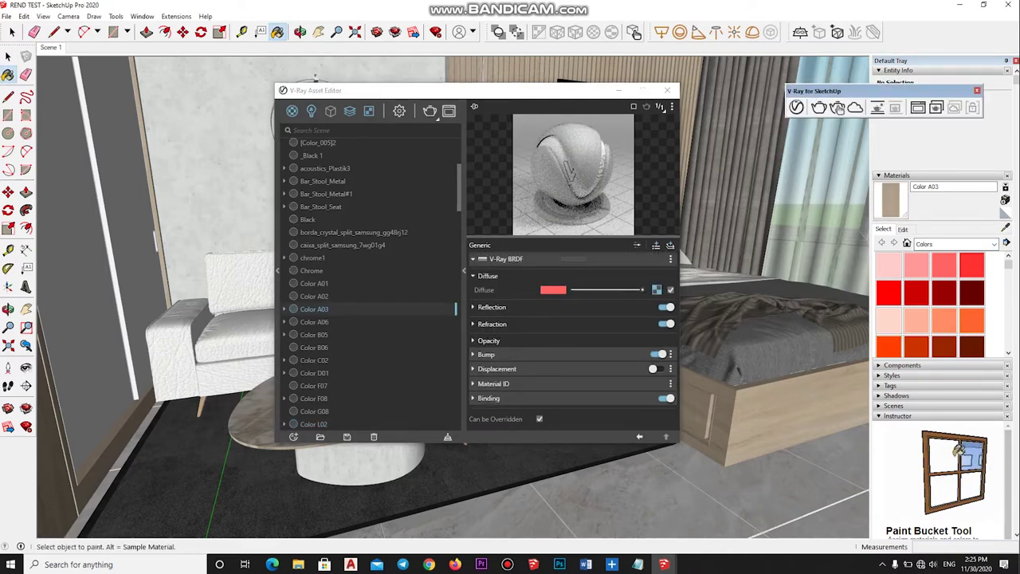
- Check Color A03's settings, then set Material #2's reflection glossiness to 0.9
click(488, 307)
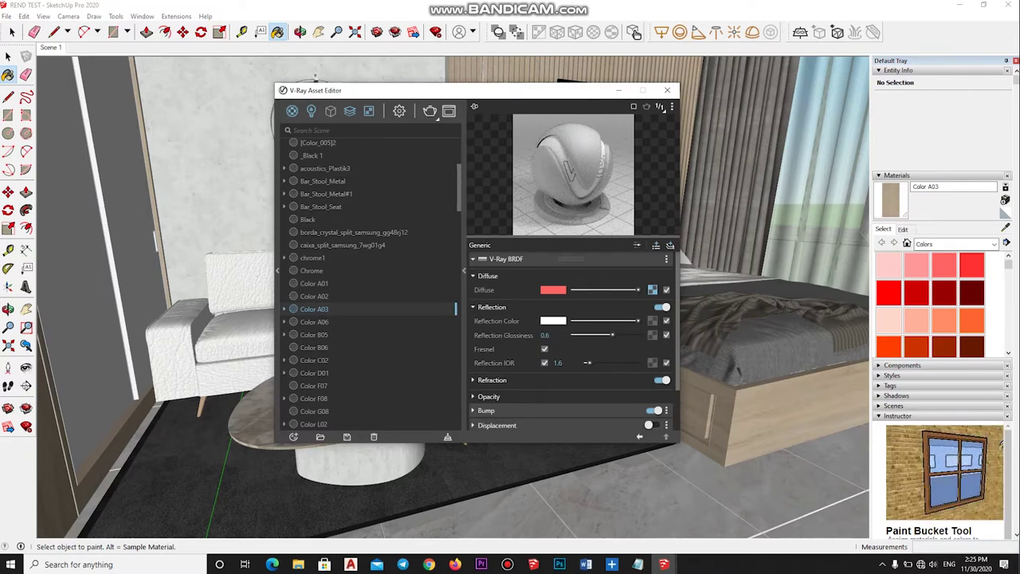
click(491, 380)
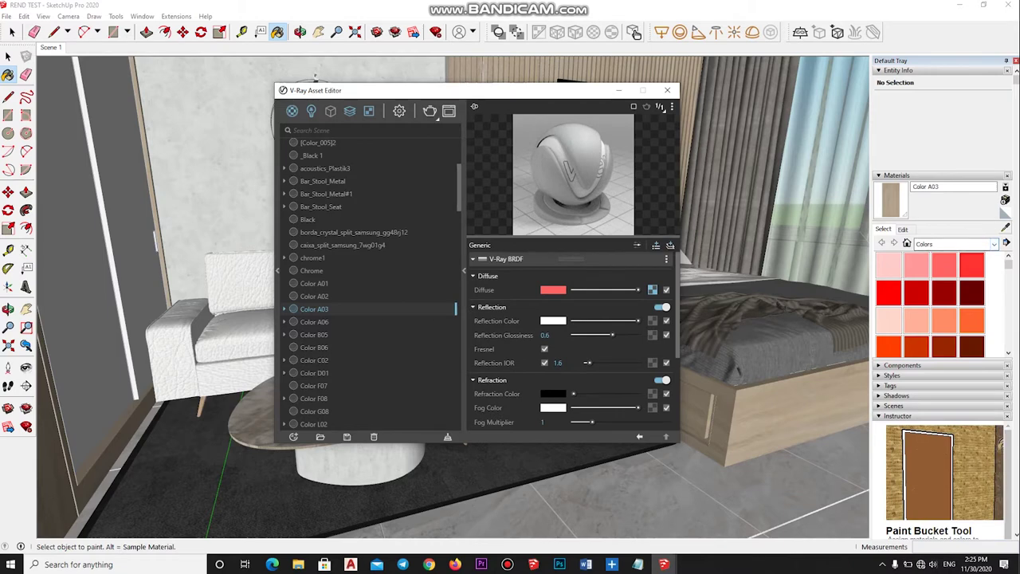
alt+click(215, 318)
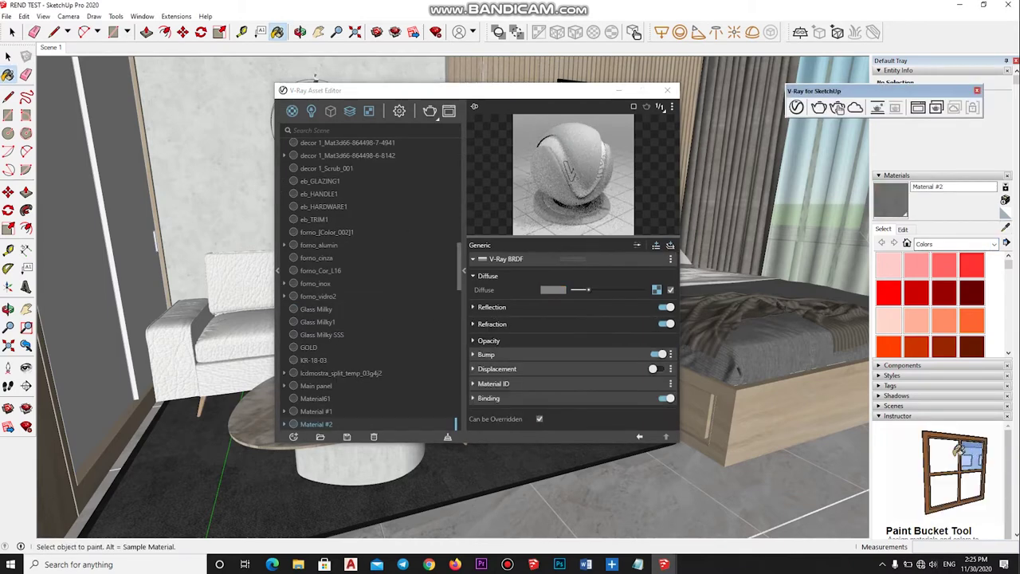
click(492, 307)
text(0.9)
key(Return)
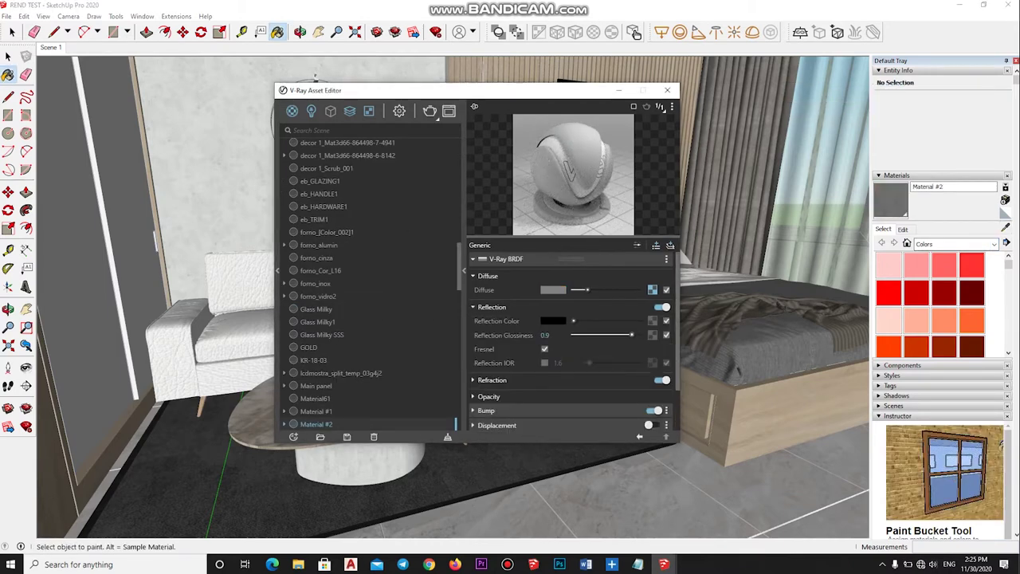
- Sample the +marmore marrom and vi da#1 materials and inspect their opacity, reflection and refraction
key(alt)
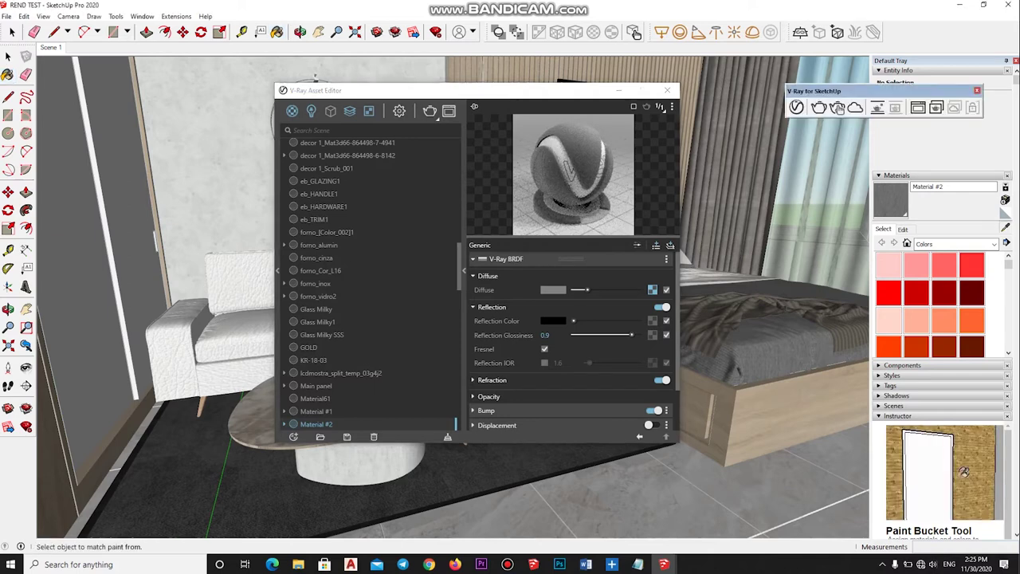
alt+click(255, 419)
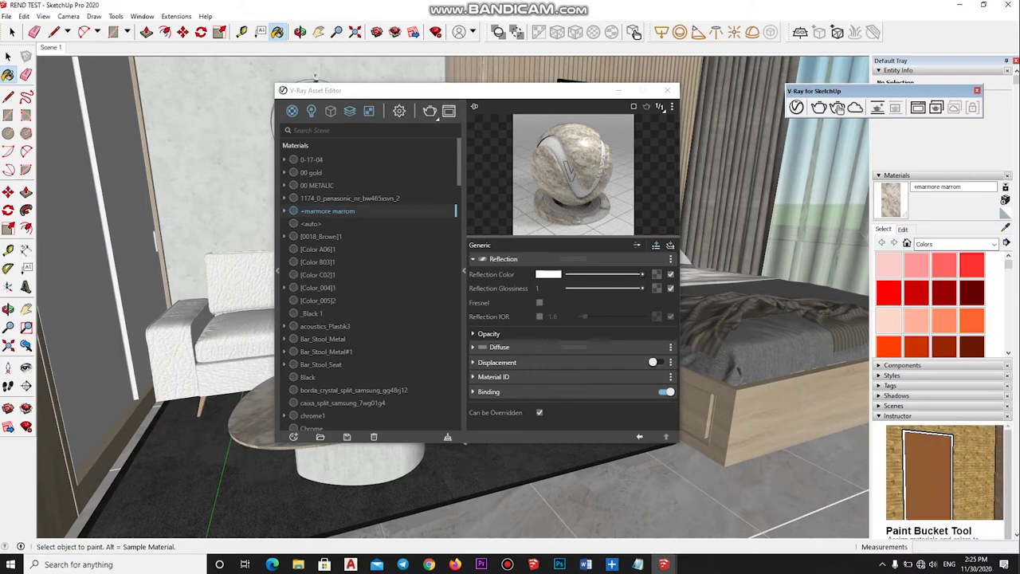
click(488, 333)
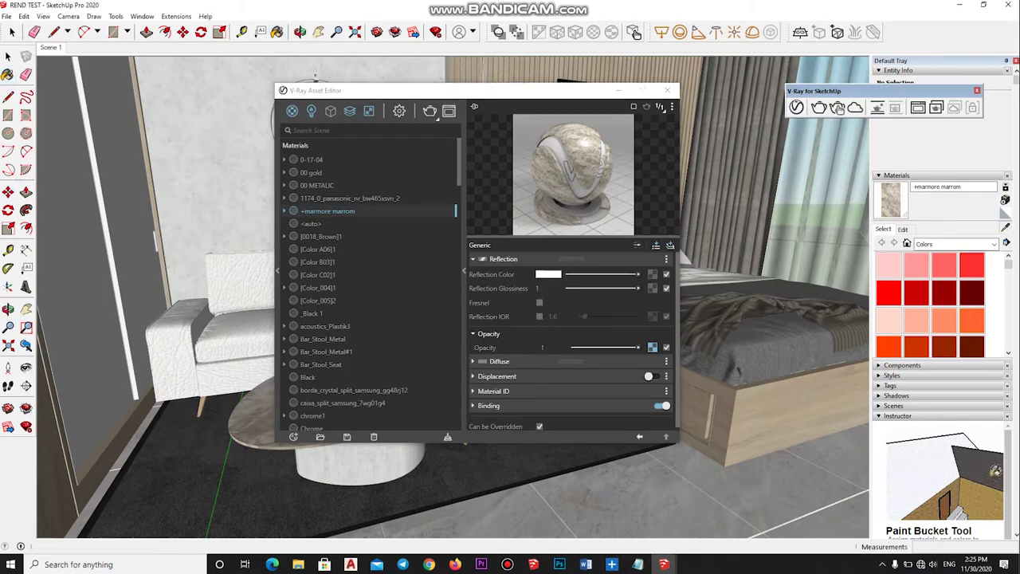
middle_drag(446, 494, 509, 494)
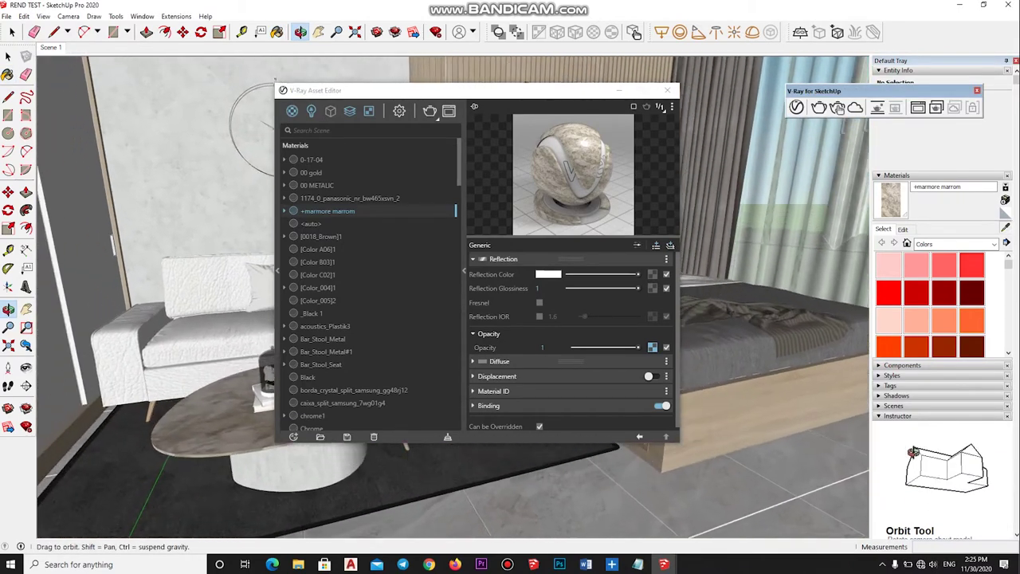
alt+click(159, 311)
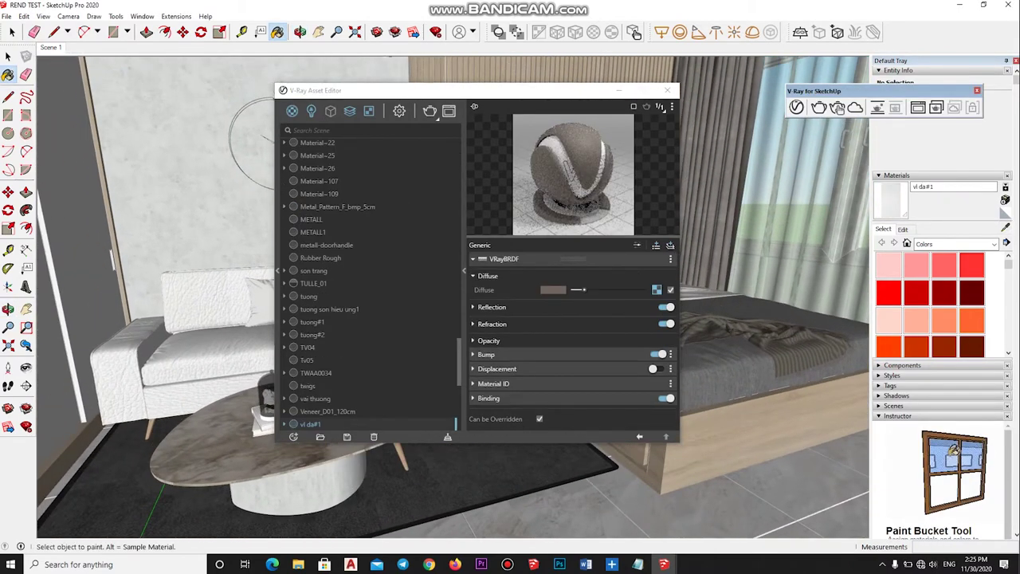
click(491, 307)
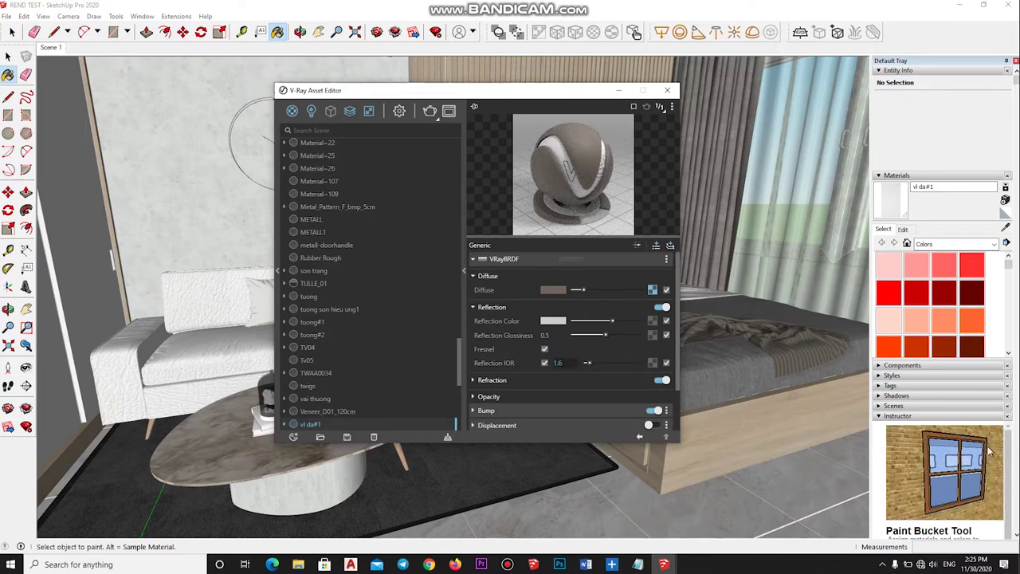
click(491, 379)
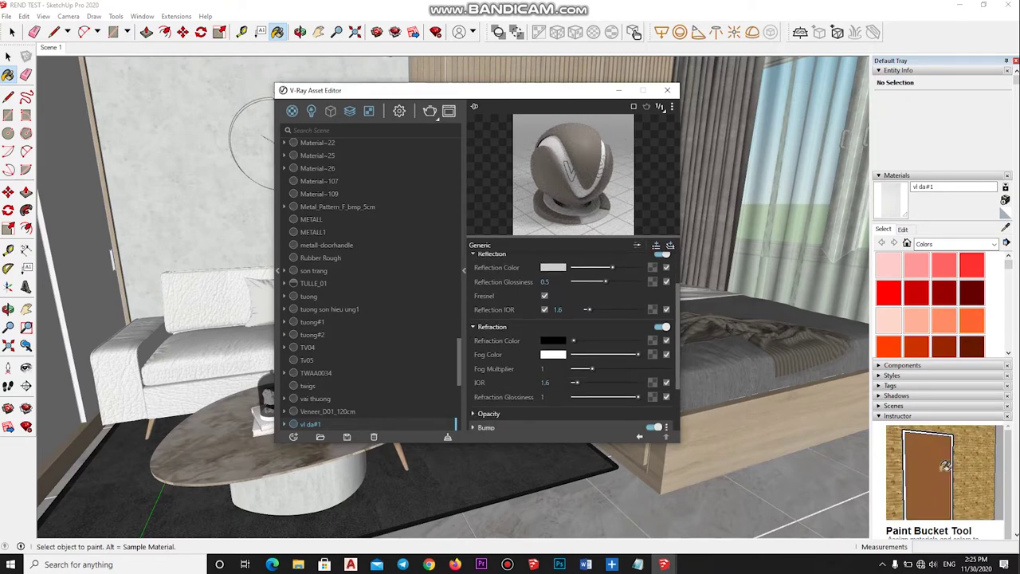
mouse_move(144, 184)
middle_down()
mouse_move(182, 167)
mouse_move(140, 164)
middle_up()
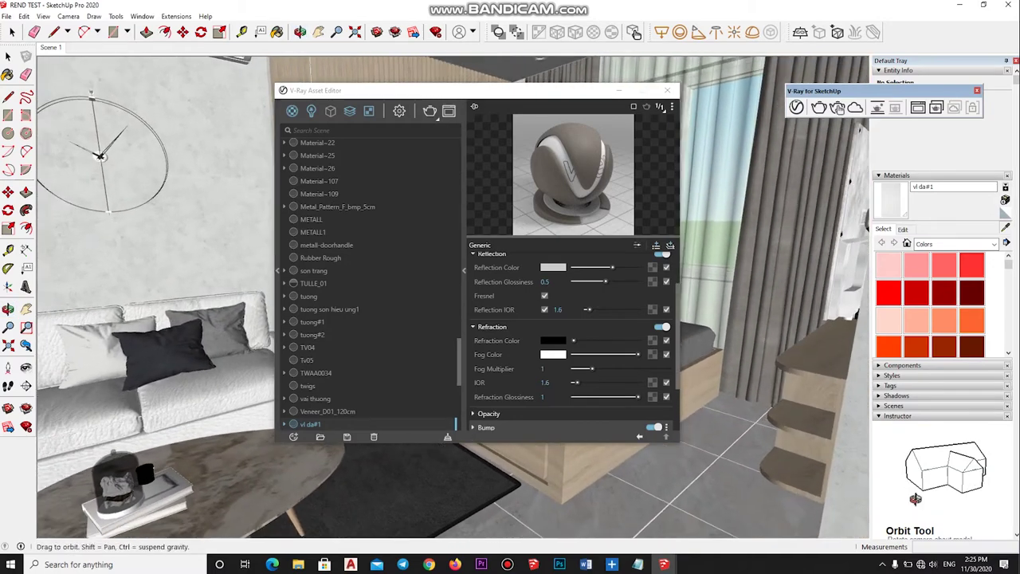
key(b)
alt+click(140, 163)
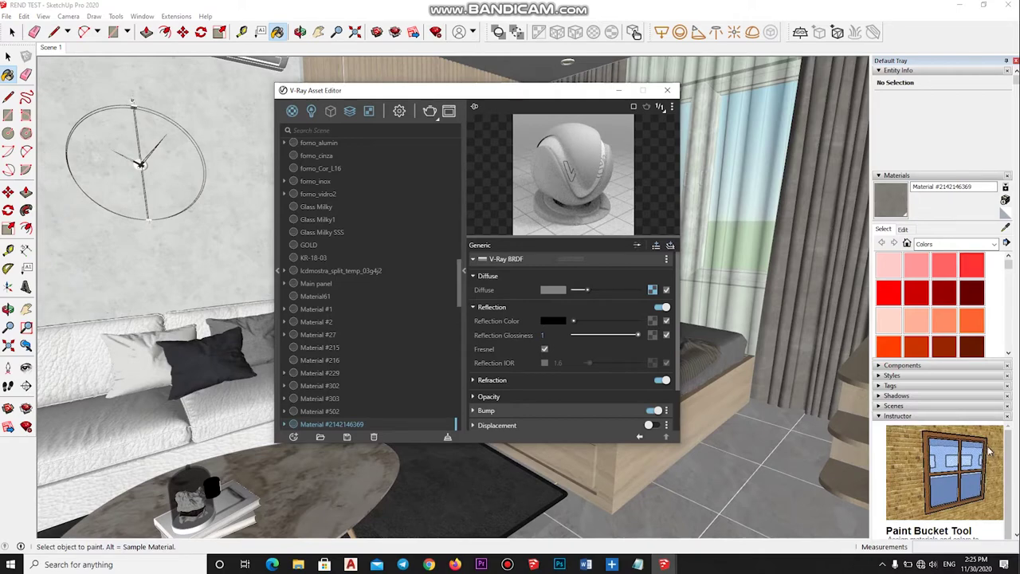
text(0.95)
key(Return)
- Sample Color D01 to check its reflection, then sample the tuong#2 wall material
key(alt)
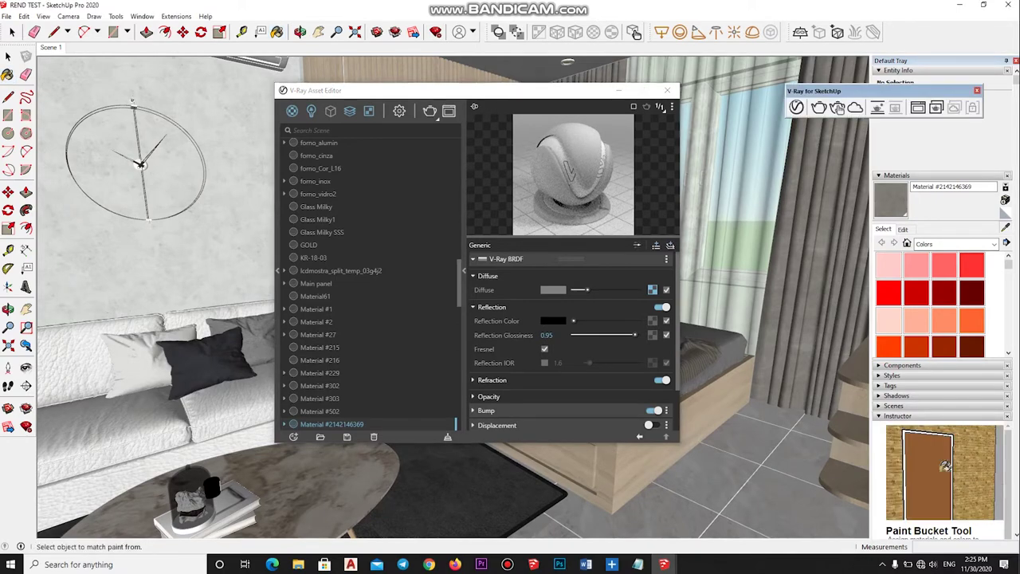
drag(398, 90, 555, 110)
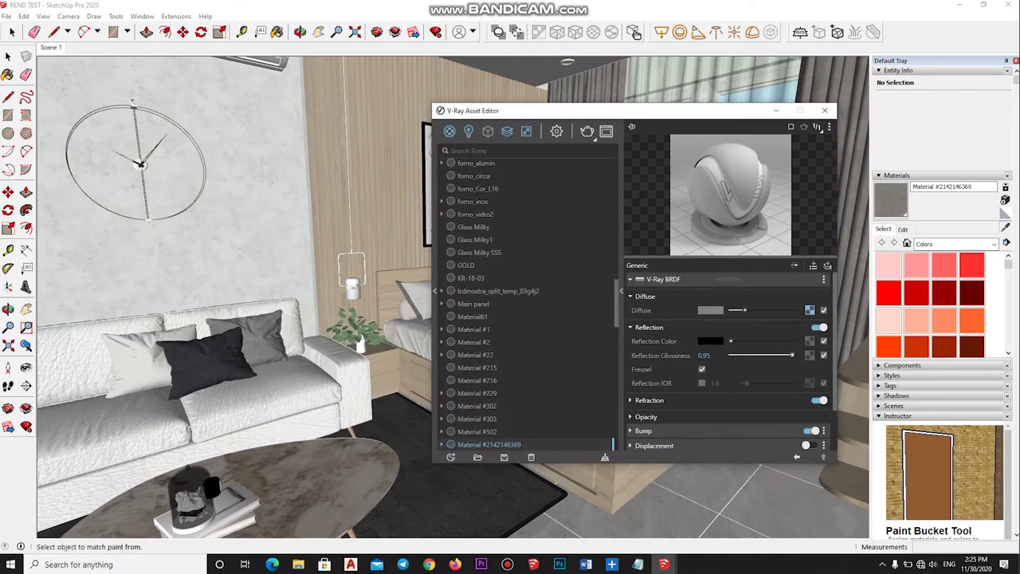
alt+click(335, 199)
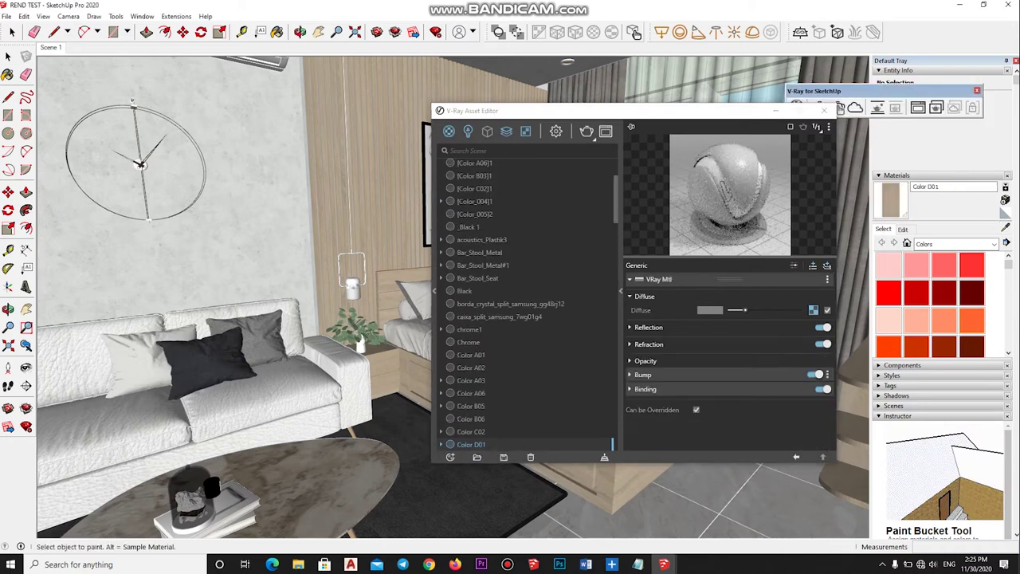
click(648, 326)
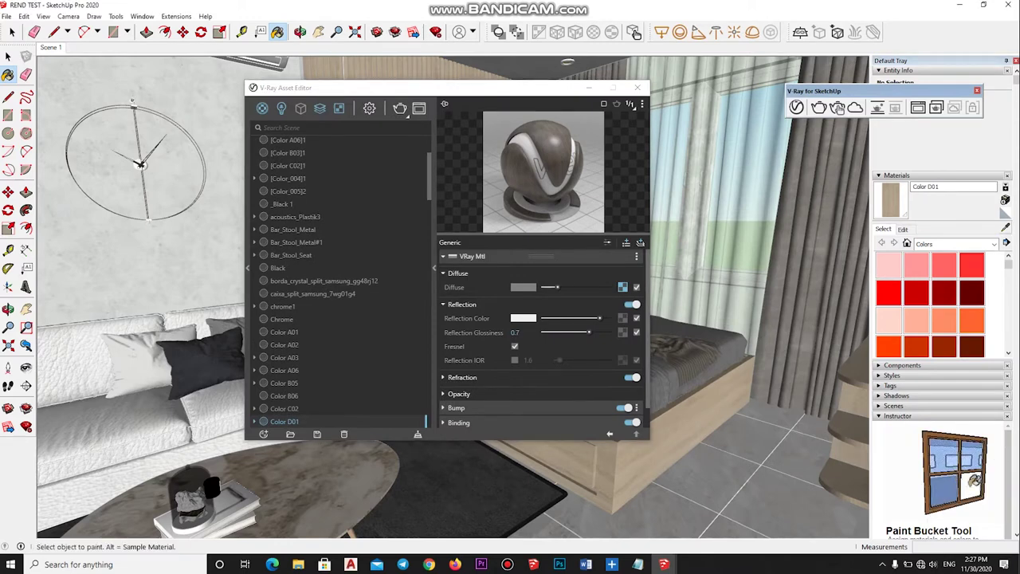
key(alt)
alt+click(88, 271)
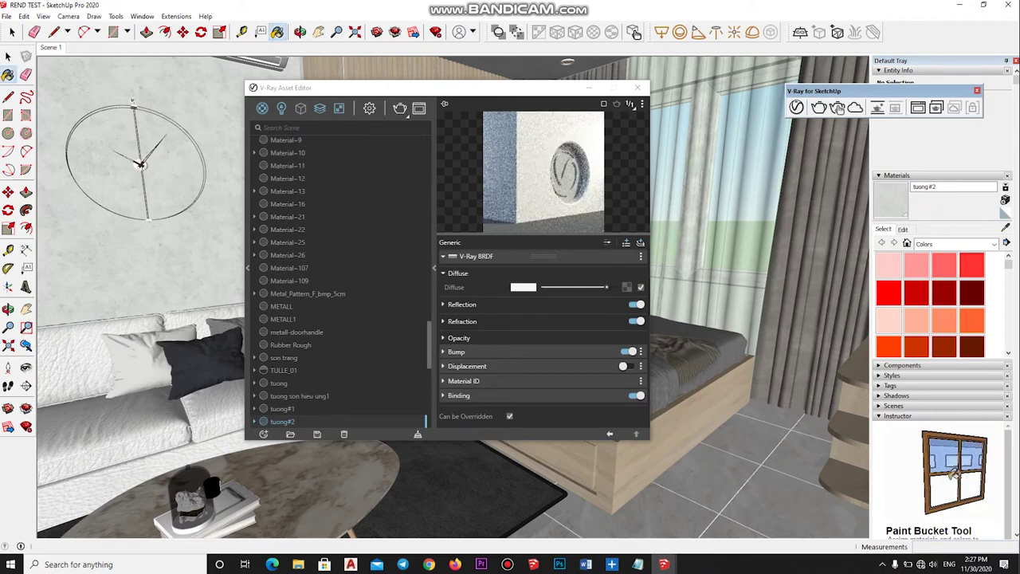
- Switch tuong#2's preview to a sphere and review its reflection and refraction settings
click(616, 104)
click(598, 136)
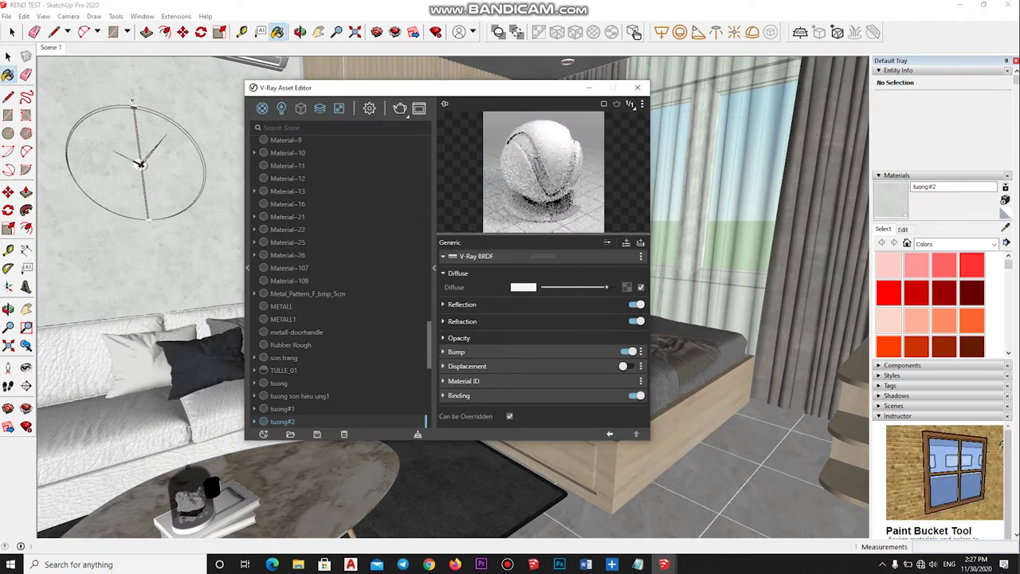
click(461, 303)
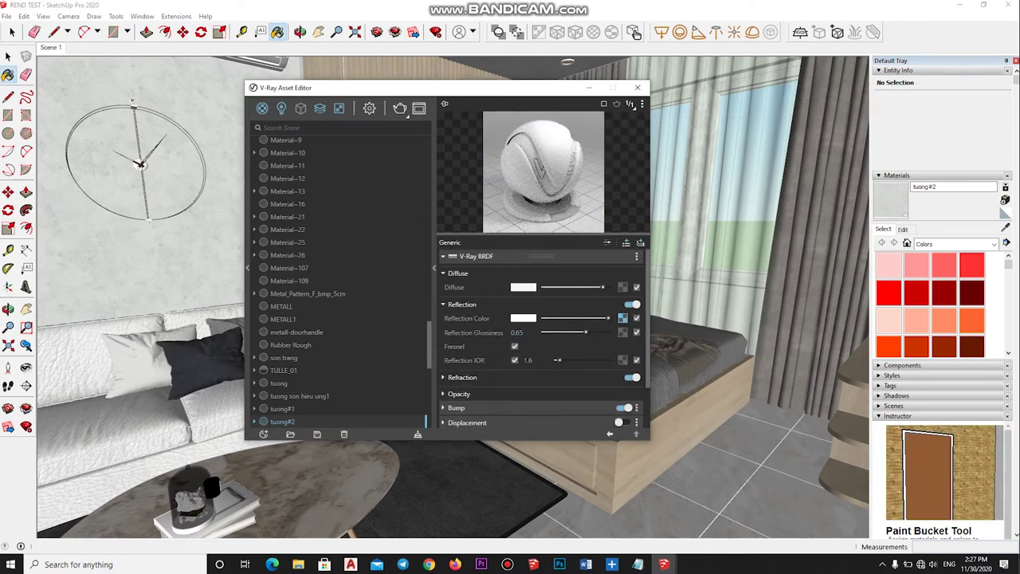
click(461, 303)
click(462, 321)
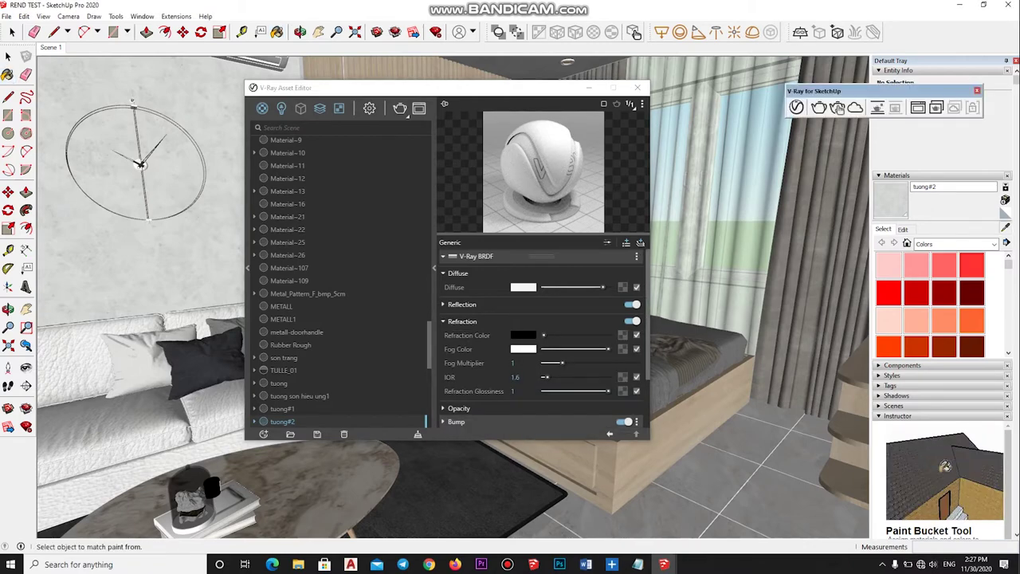
drag(287, 88, 404, 135)
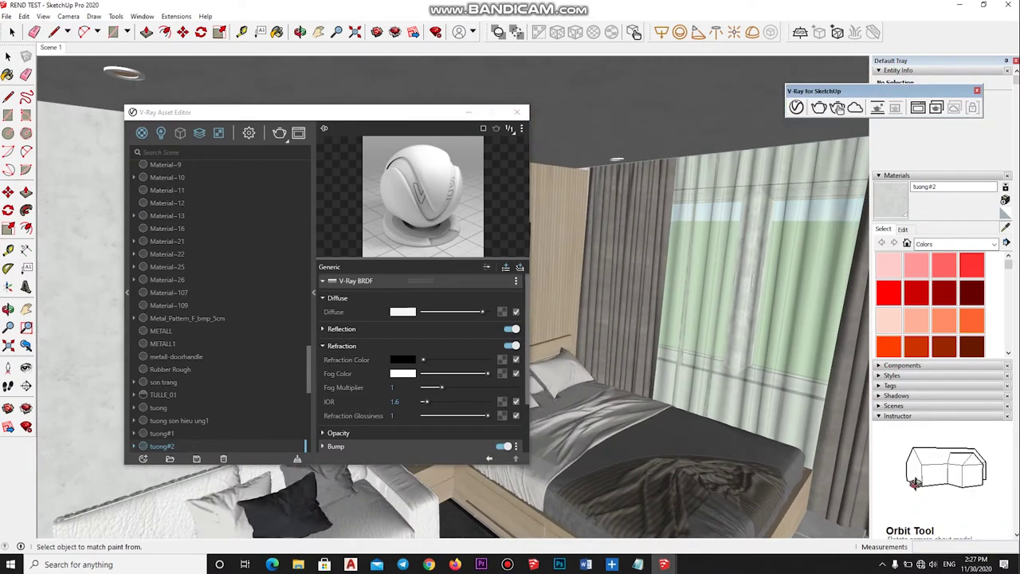
- Sample the ceiling downlight's emissive Color F07 material, then orbit toward the curtains and bed
middle_drag(637, 318, 557, 382)
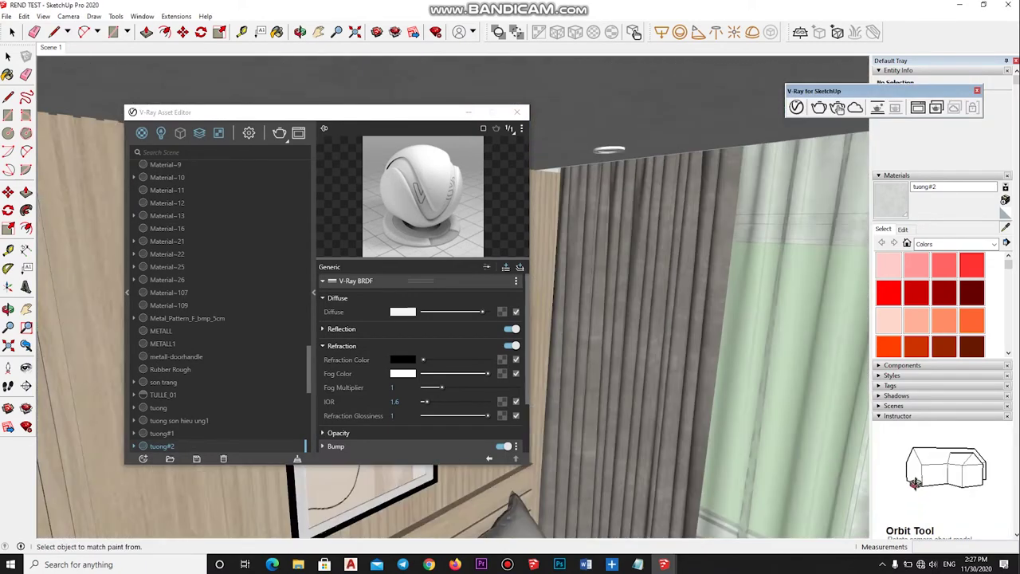
middle_drag(606, 239, 597, 191)
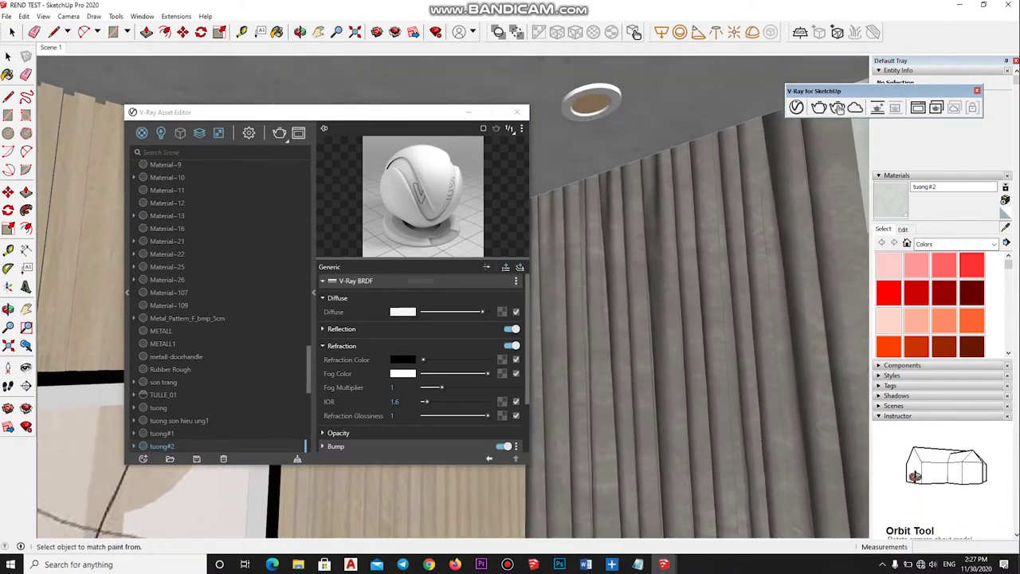
alt+click(591, 102)
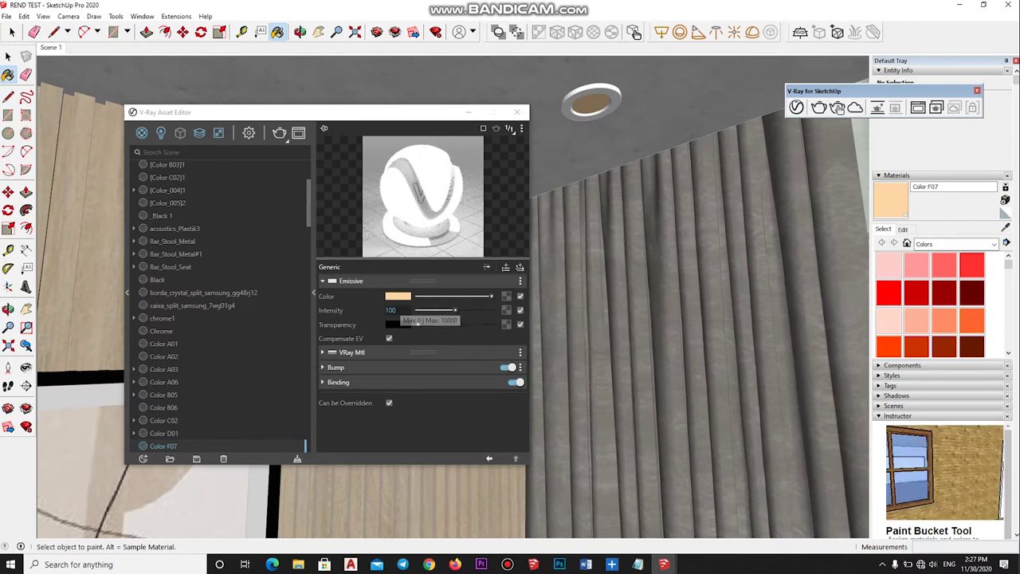
middle_drag(693, 319, 558, 343)
key(space)
key(o)
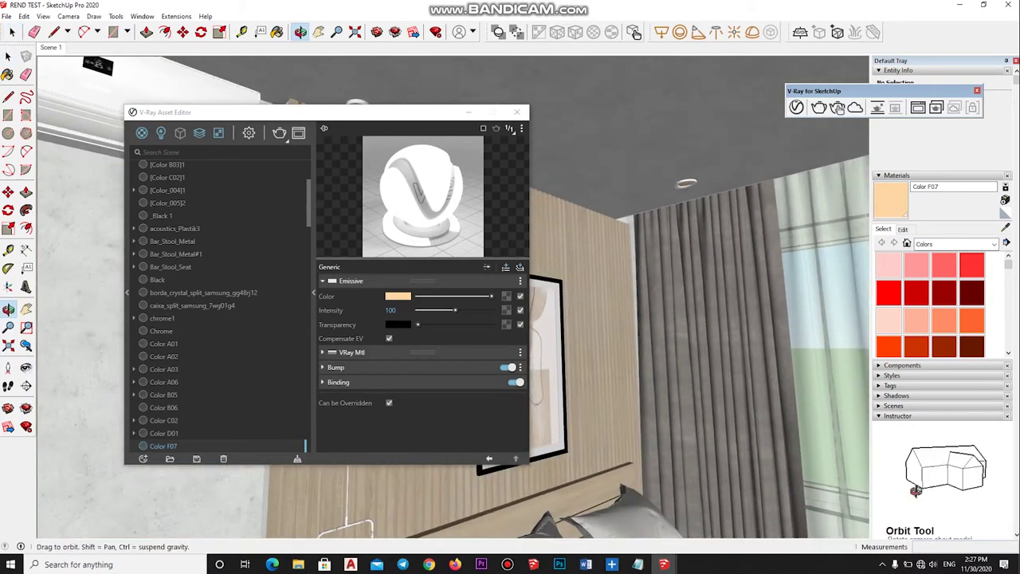
middle_drag(557, 343, 653, 319)
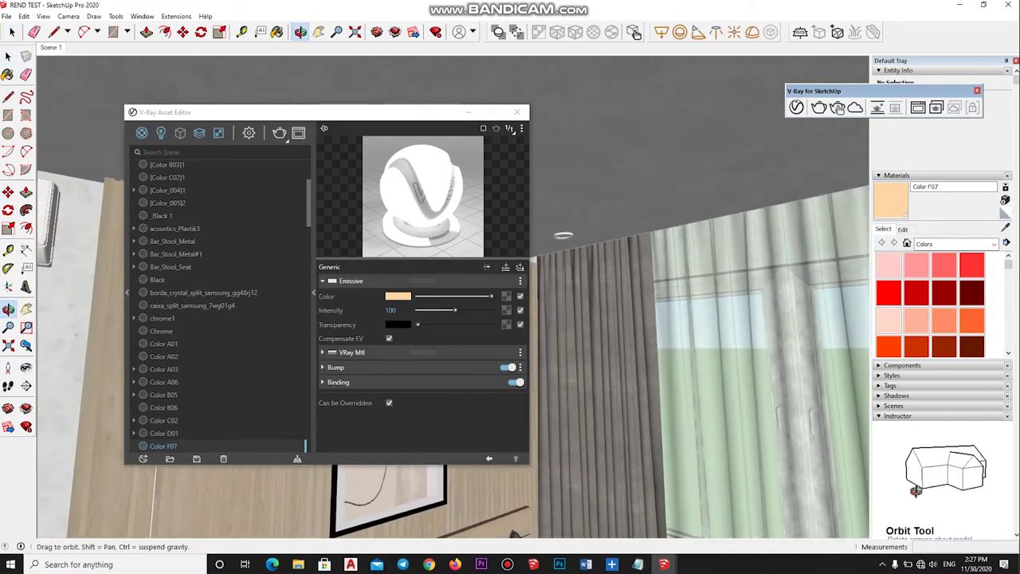
key(ctrl+a)
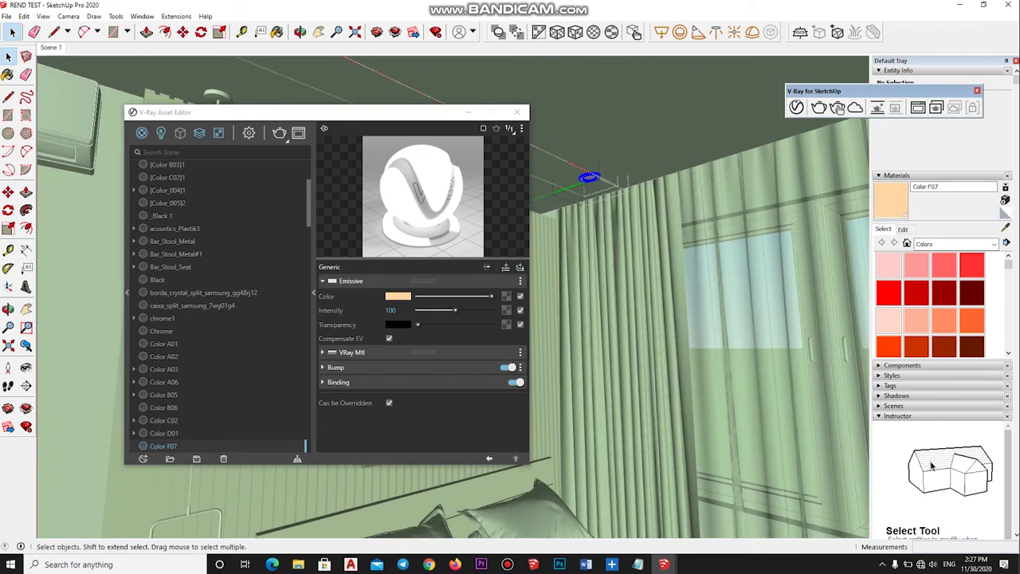
- Select the ceiling downlight and place a V-Ray IES light with the 29.IES profile beneath it
middle_drag(590, 178, 612, 210)
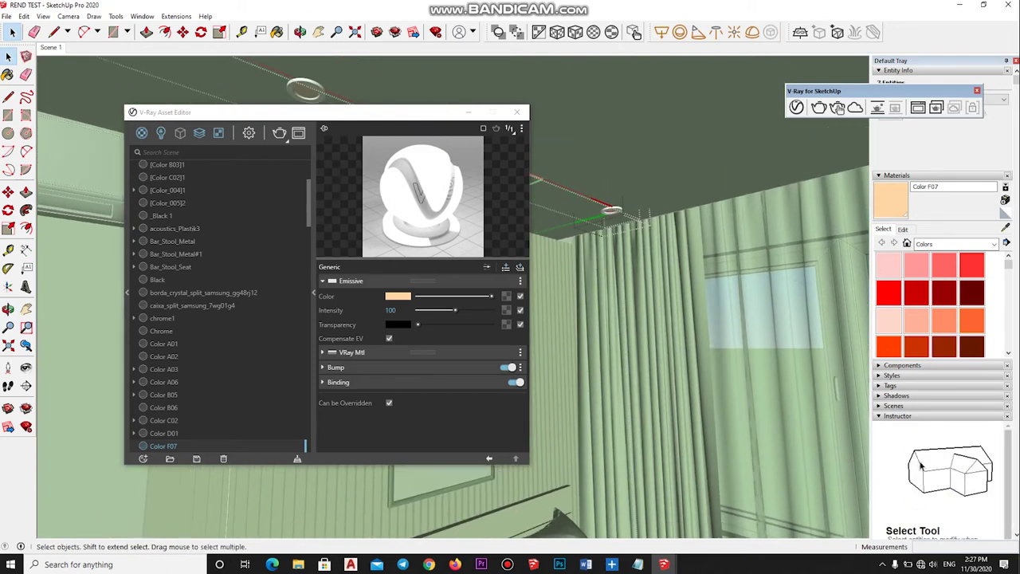
click(610, 210)
middle_drag(610, 210, 654, 255)
scroll(613, 223, up, 2)
scroll(614, 224, up, 1)
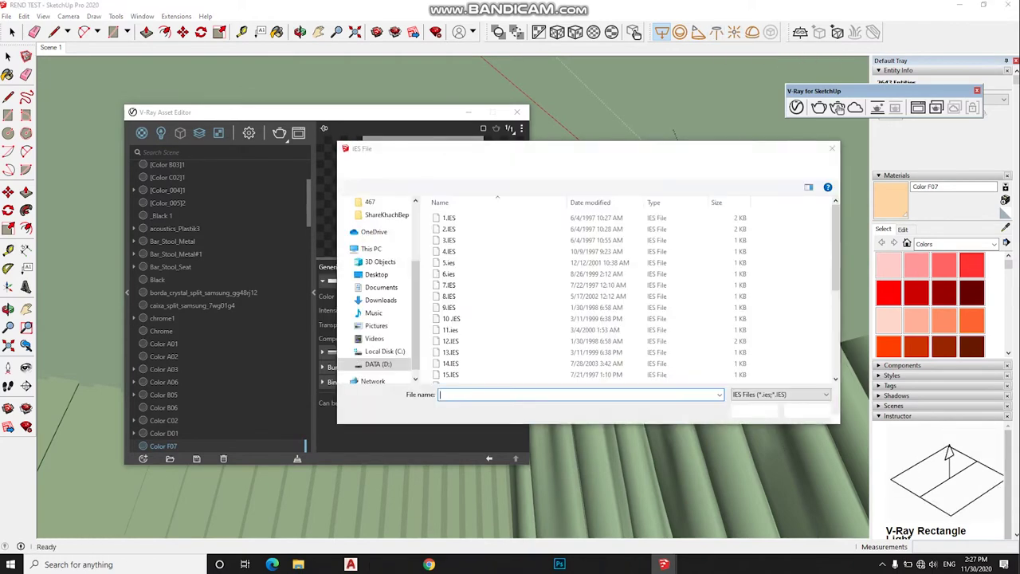
double_click(450, 366)
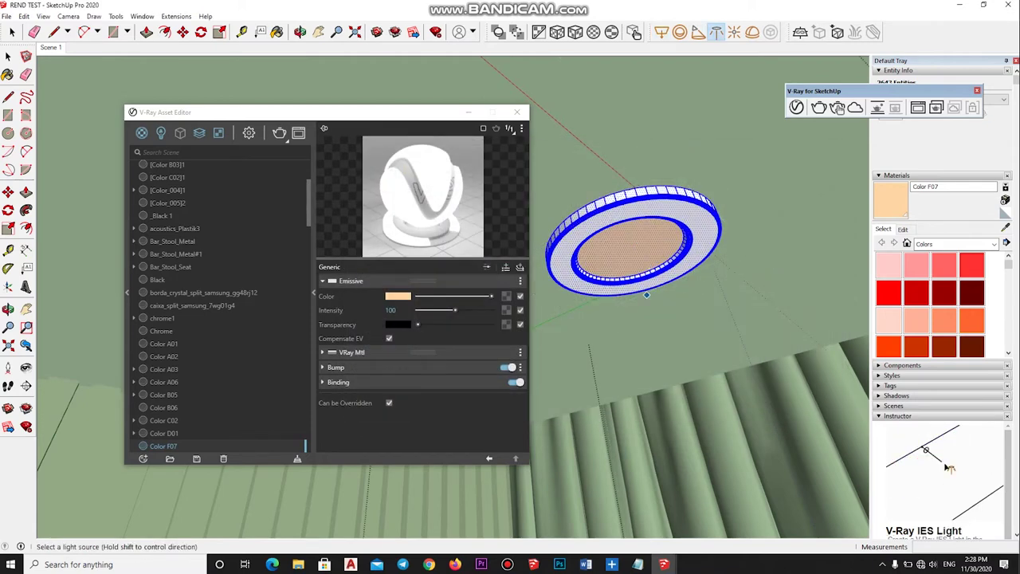
scroll(644, 270, down, 2)
middle_drag(645, 273, 646, 268)
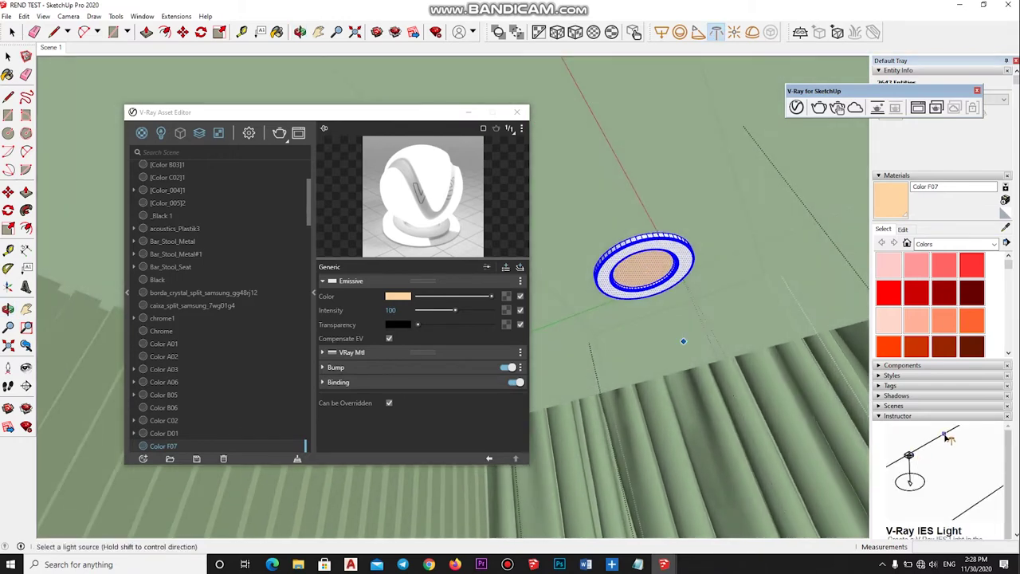
key(space)
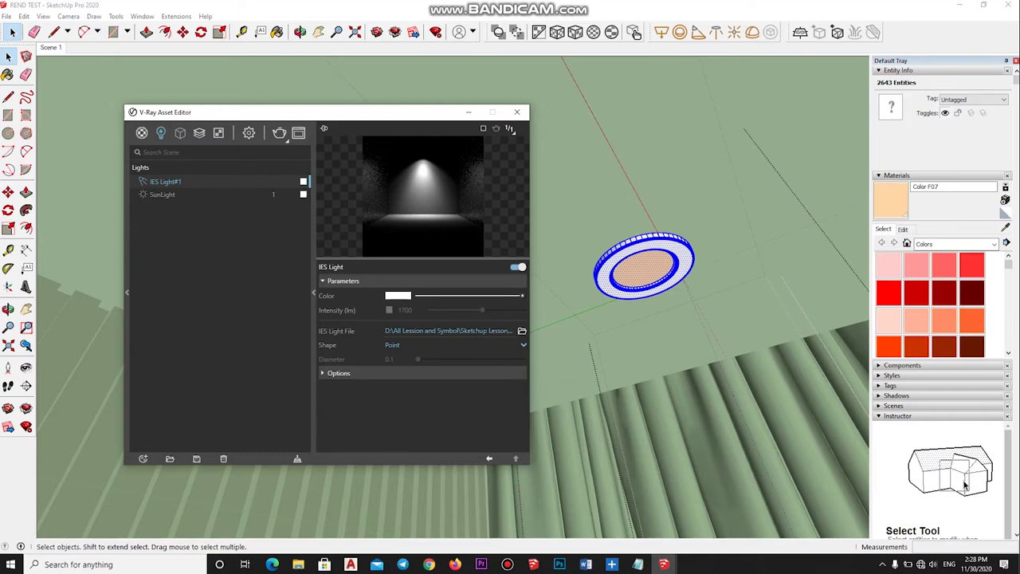
- Raise the IES light's lumen intensity and close the V-Ray asset editor to start a test render
click(404, 310)
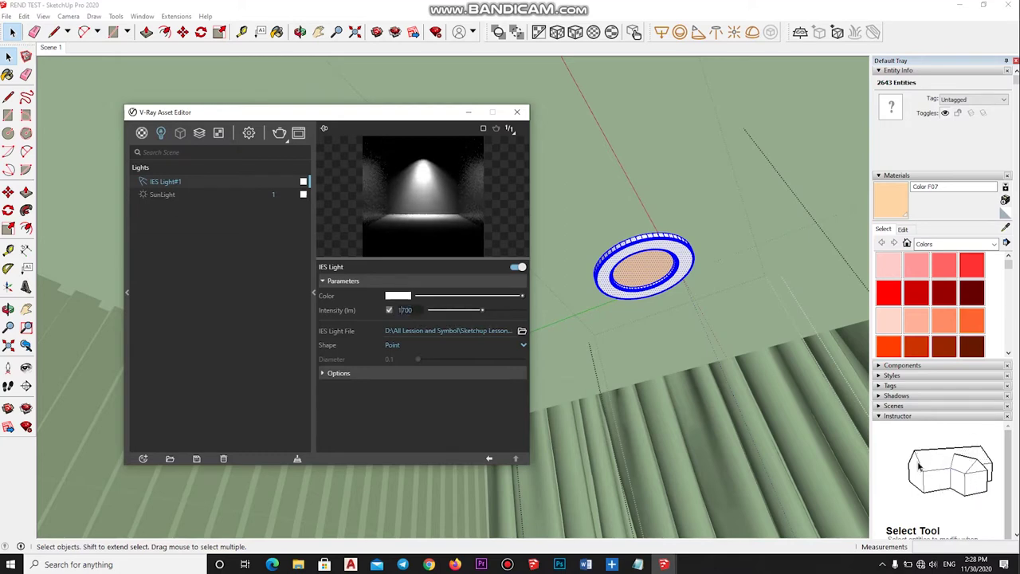
text(2)
text(0)
text(00)
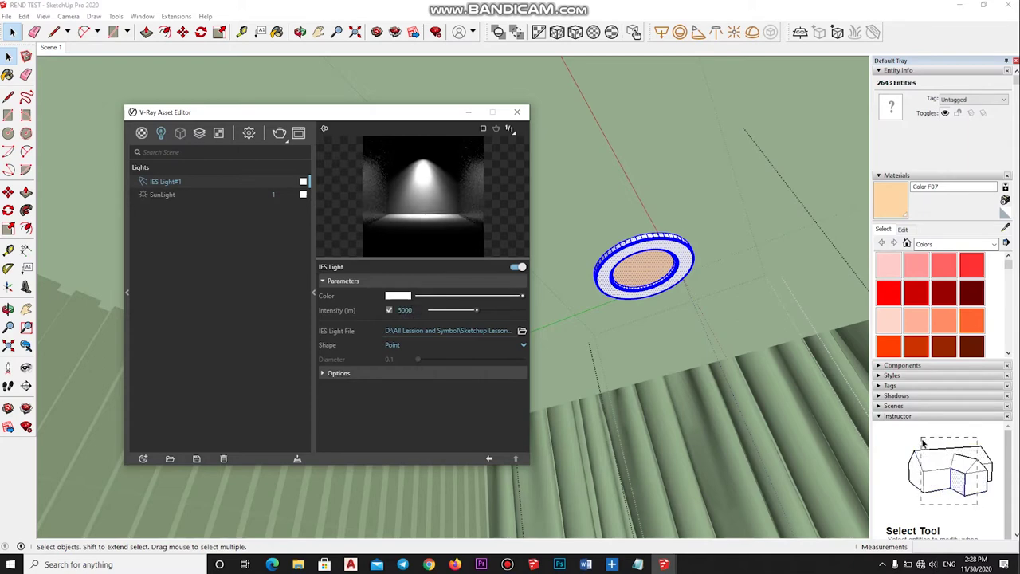
click(142, 132)
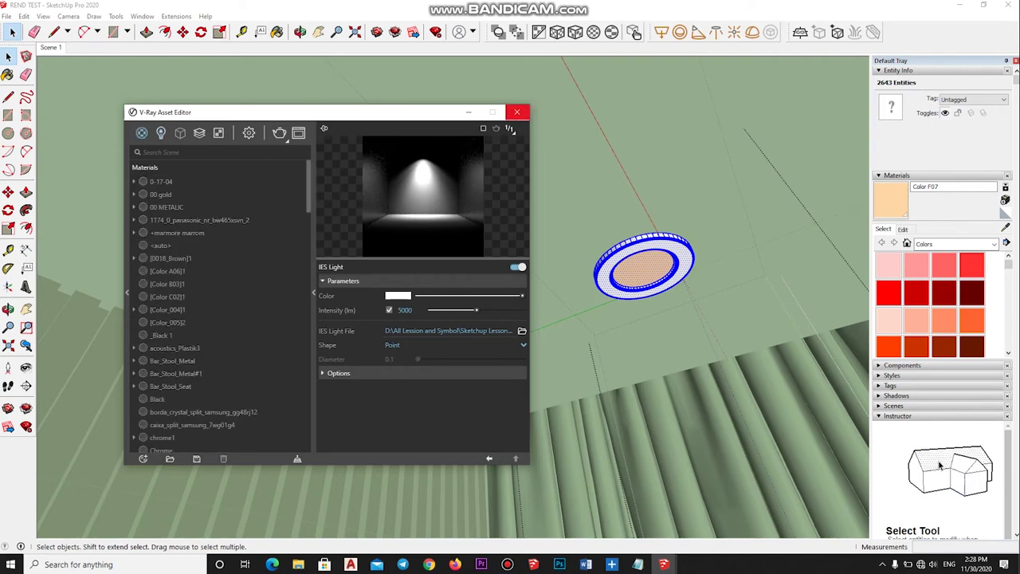
click(516, 112)
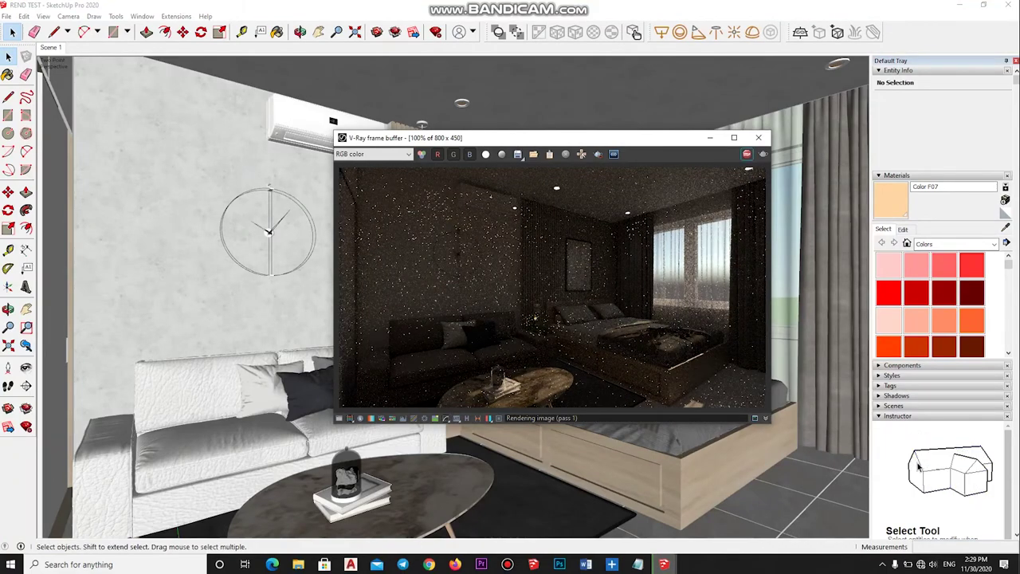
- Set the V-Ray output to 1200 x 675 in render settings and maximise the render window
click(758, 137)
click(297, 130)
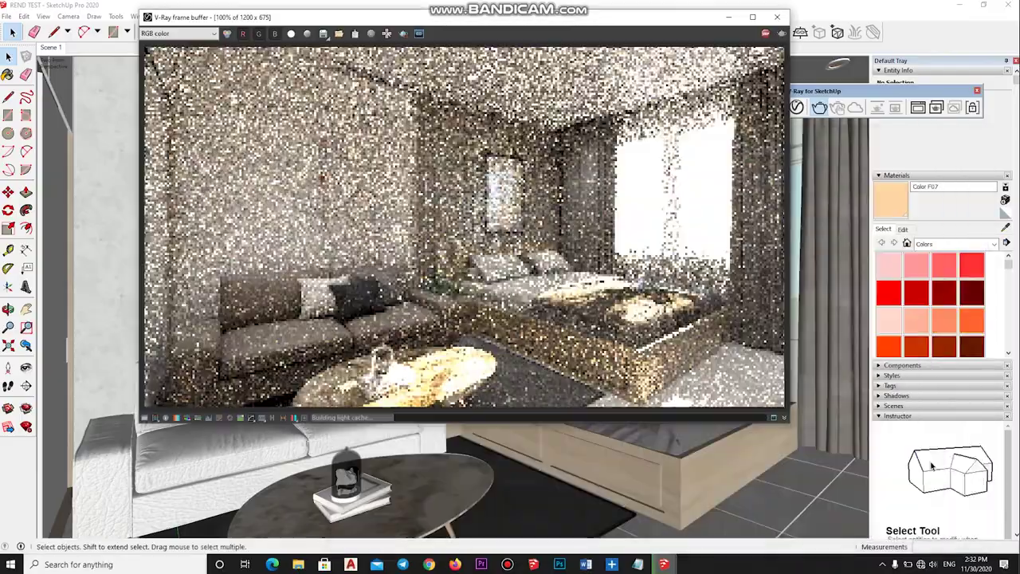
drag(558, 136, 398, 2)
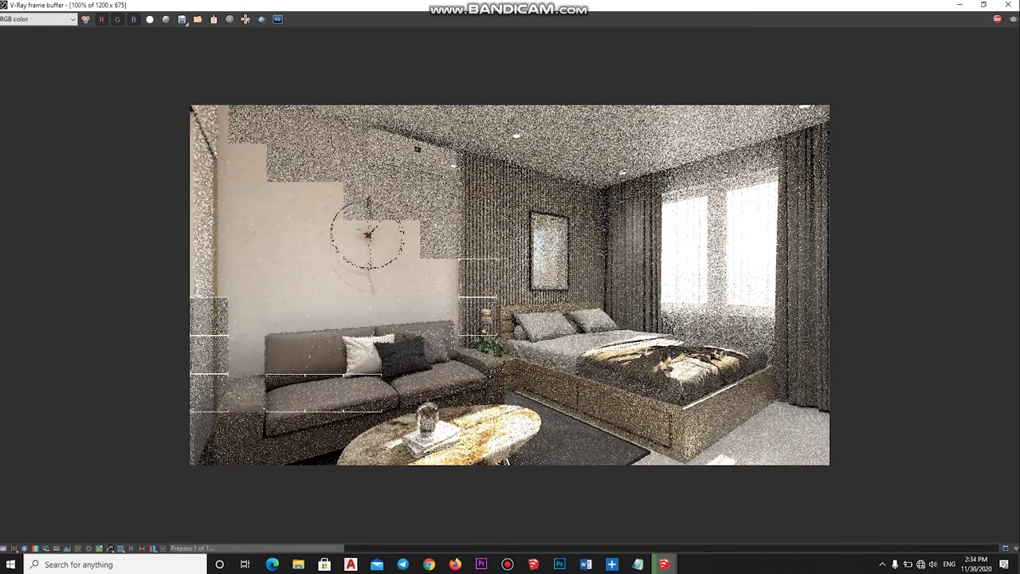
- Zoom into the finishing render and pan across the bed and window to inspect it
scroll(382, 387, up, 1)
middle_drag(382, 387, 118, 423)
scroll(161, 351, down, 1)
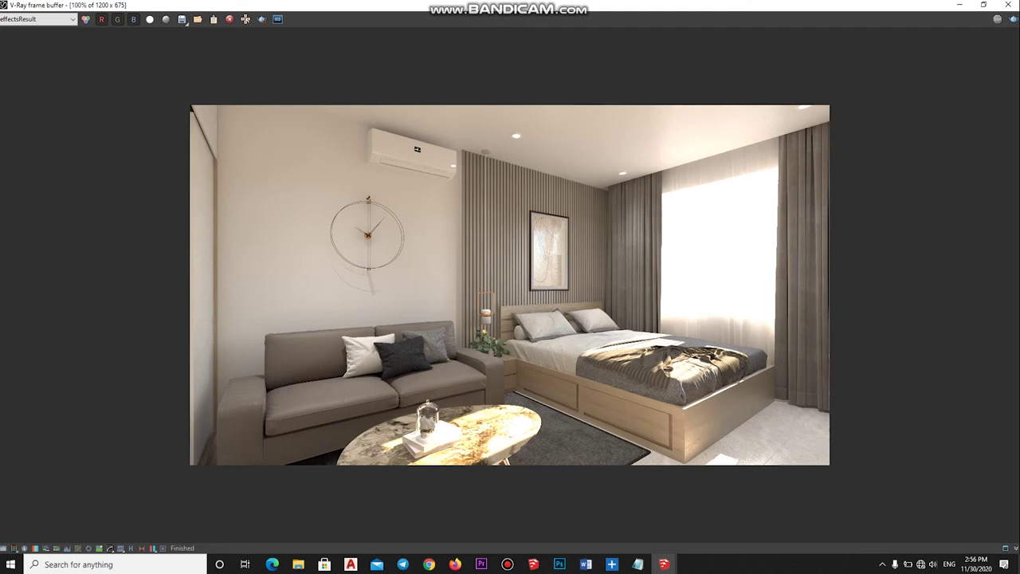
- Enable the Exposure correction, lowering exposure and adding a little contrast
click(4, 548)
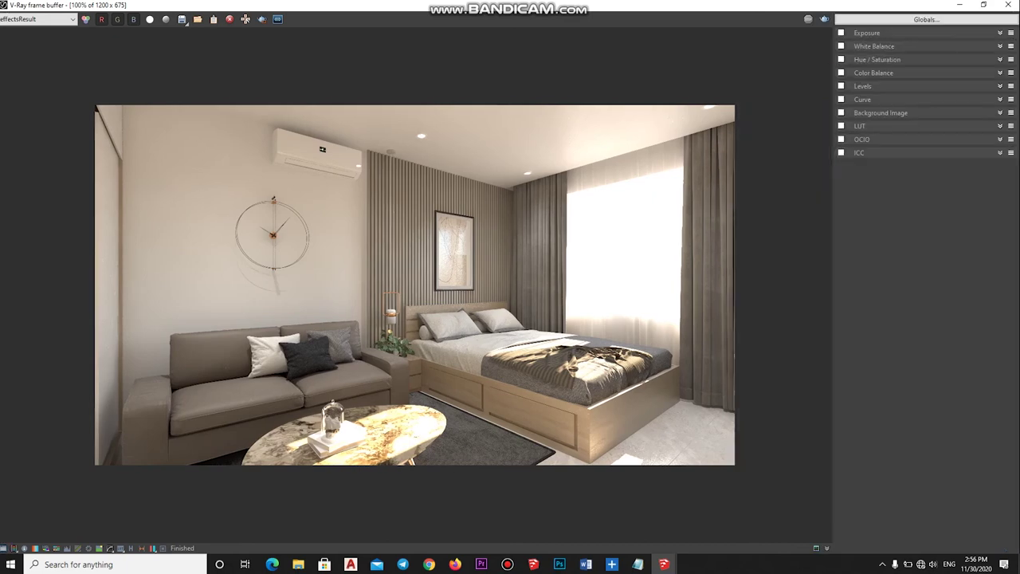
click(841, 33)
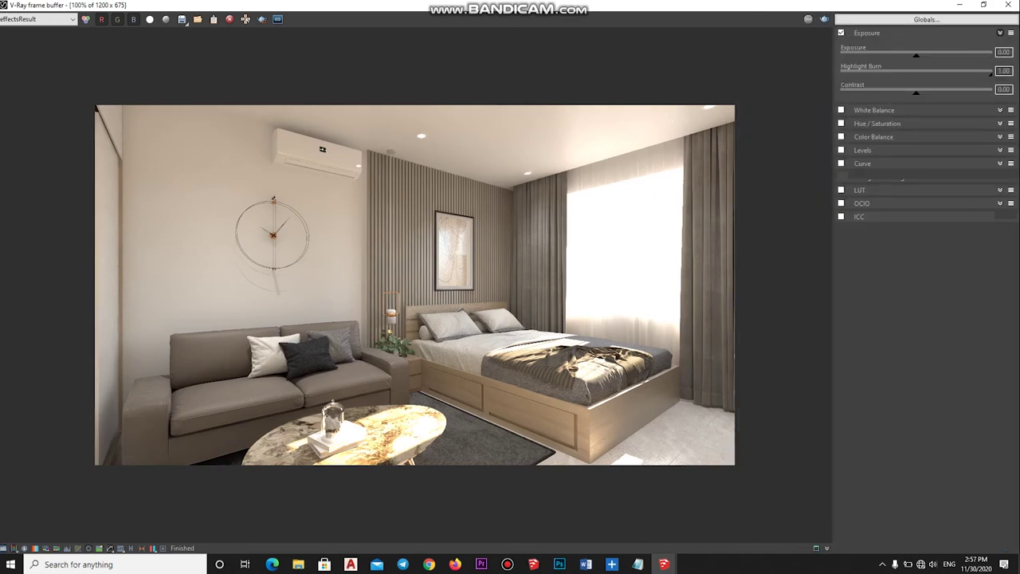
drag(920, 55, 888, 54)
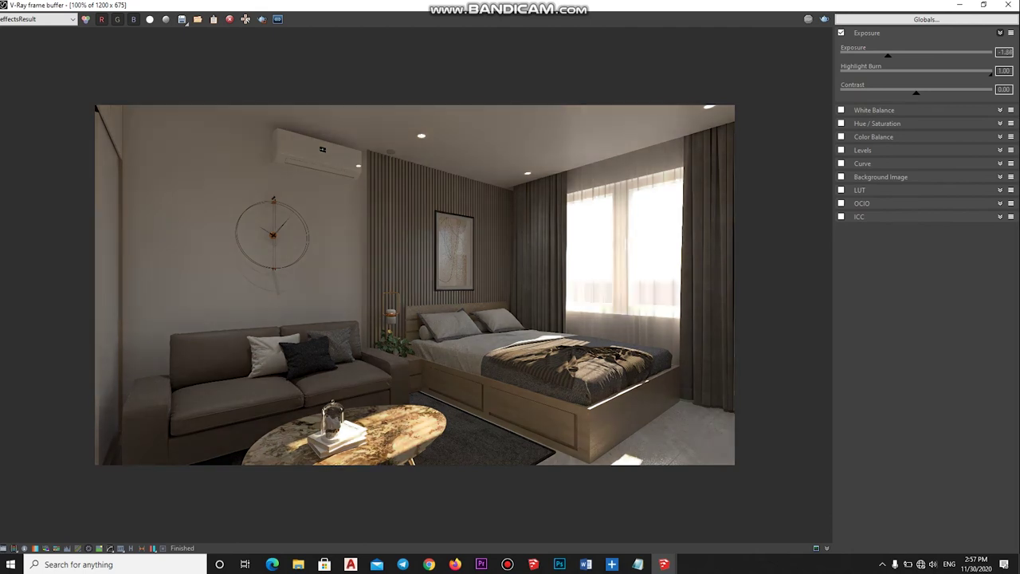
mouse_move(917, 92)
mouse_down()
mouse_move(938, 91)
mouse_move(923, 91)
mouse_up()
- Add a Curve correction raised to brighten midtones, and bring exposure up to about -0.26
click(841, 163)
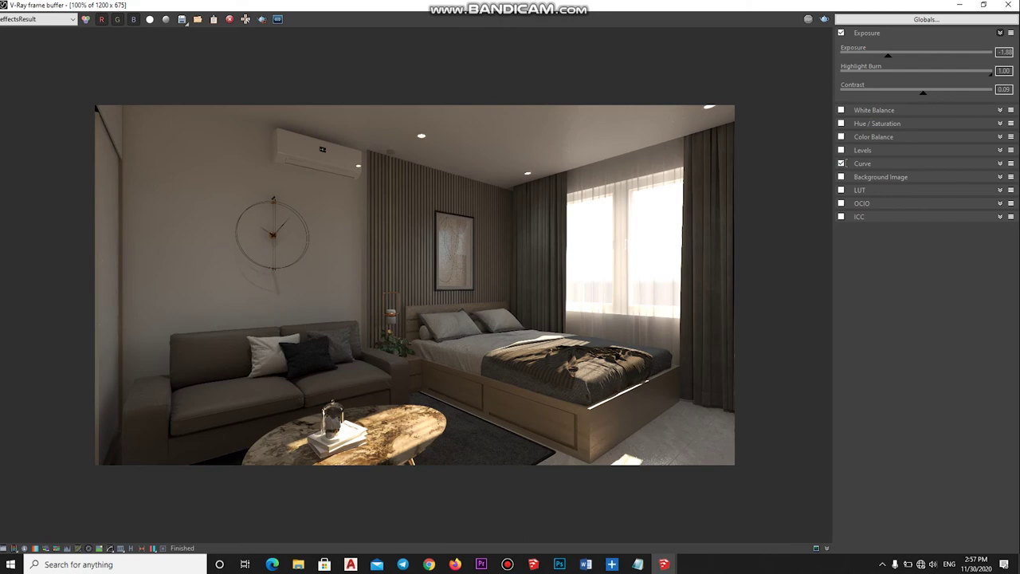
mouse_move(902, 284)
mouse_down()
mouse_move(893, 259)
mouse_move(967, 232)
mouse_move(903, 192)
mouse_move(924, 225)
mouse_up()
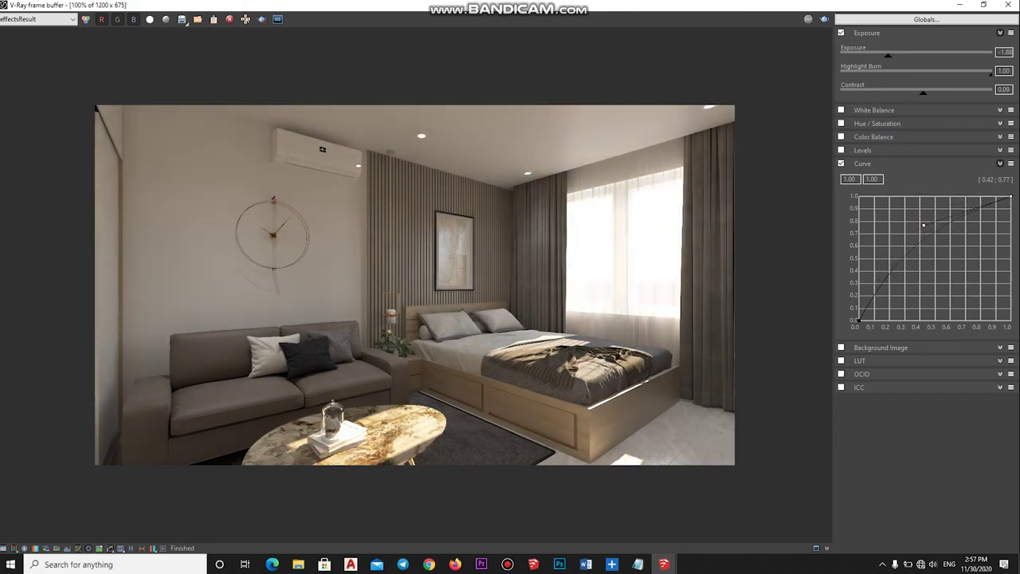
drag(887, 54, 912, 54)
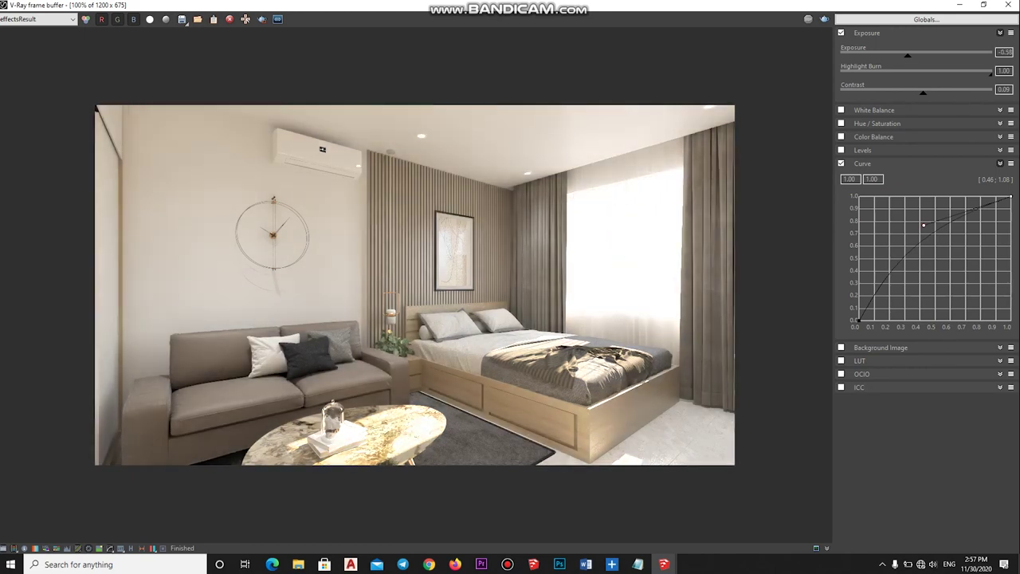